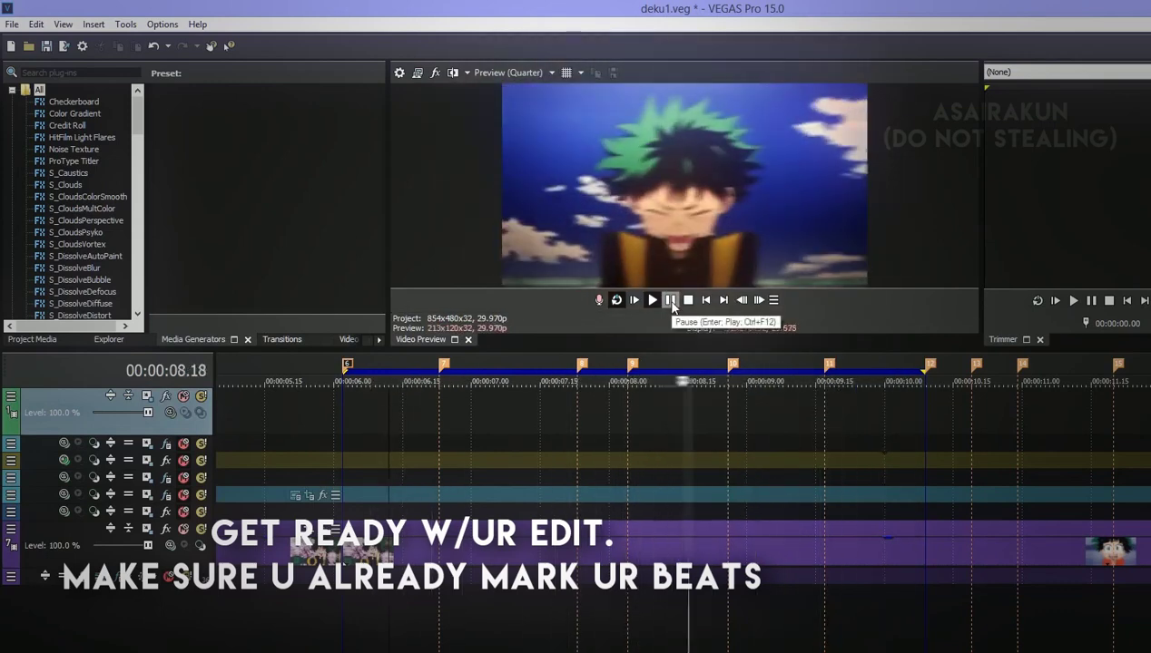
Add a black Solid Color event to the empty top video track, starting at the beginning of the loop region.
left_click(671, 302)
left_click(507, 432)
left_click(483, 432)
left_click_drag(471, 434, 403, 419)
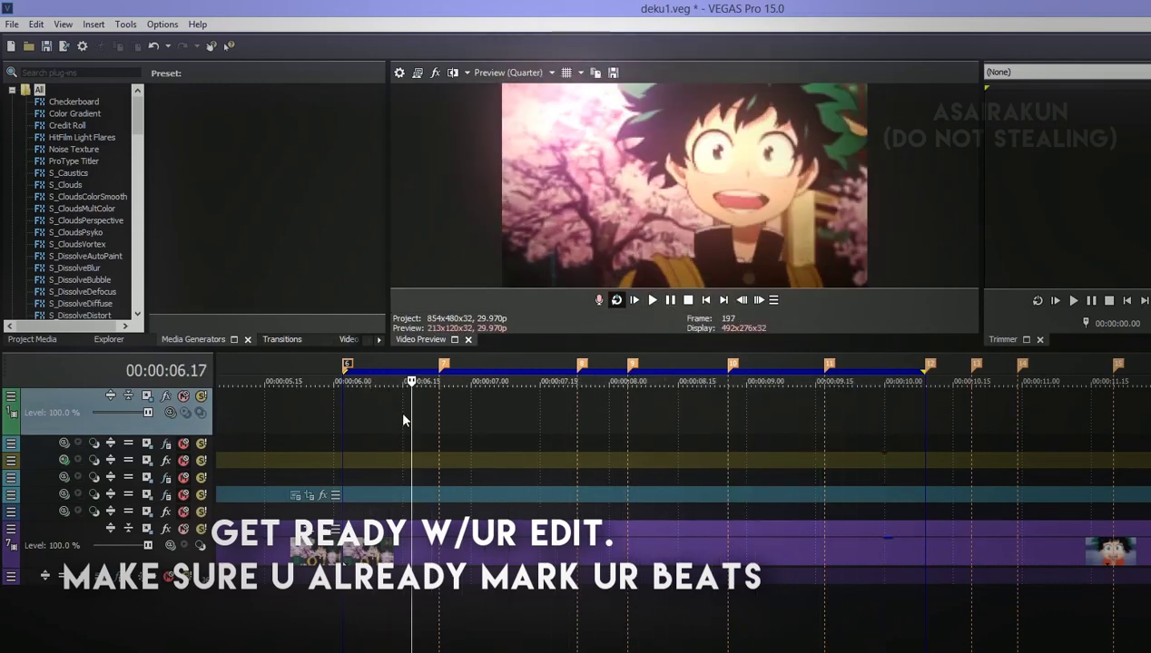
left_click_drag(138, 128, 146, 302)
left_click(67, 160)
left_click_drag(282, 113, 354, 419)
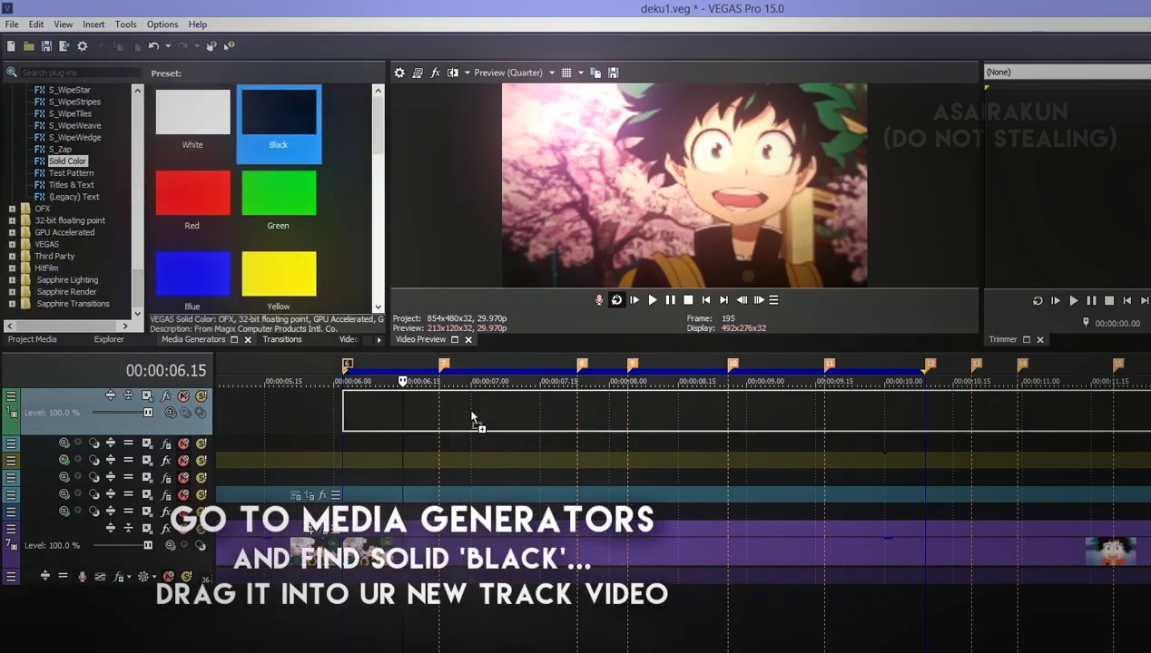
left_click_drag(470, 417, 471, 417)
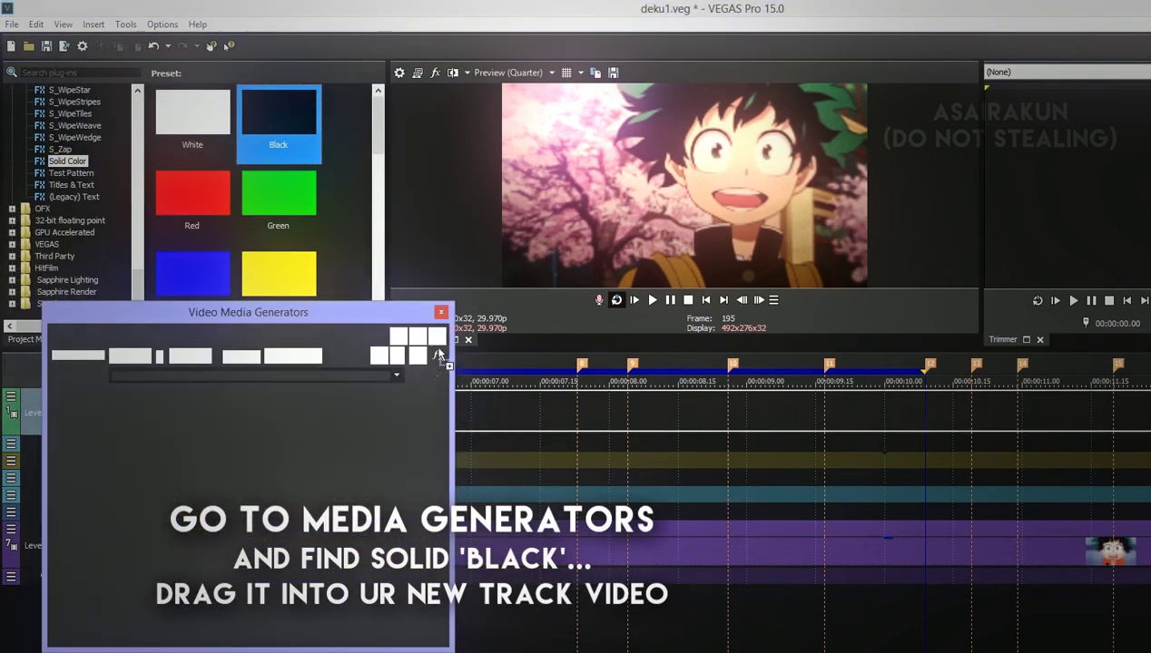
left_click(441, 313)
Split the black event at the end of the loop region and delete the part beyond it.
left_click(453, 427)
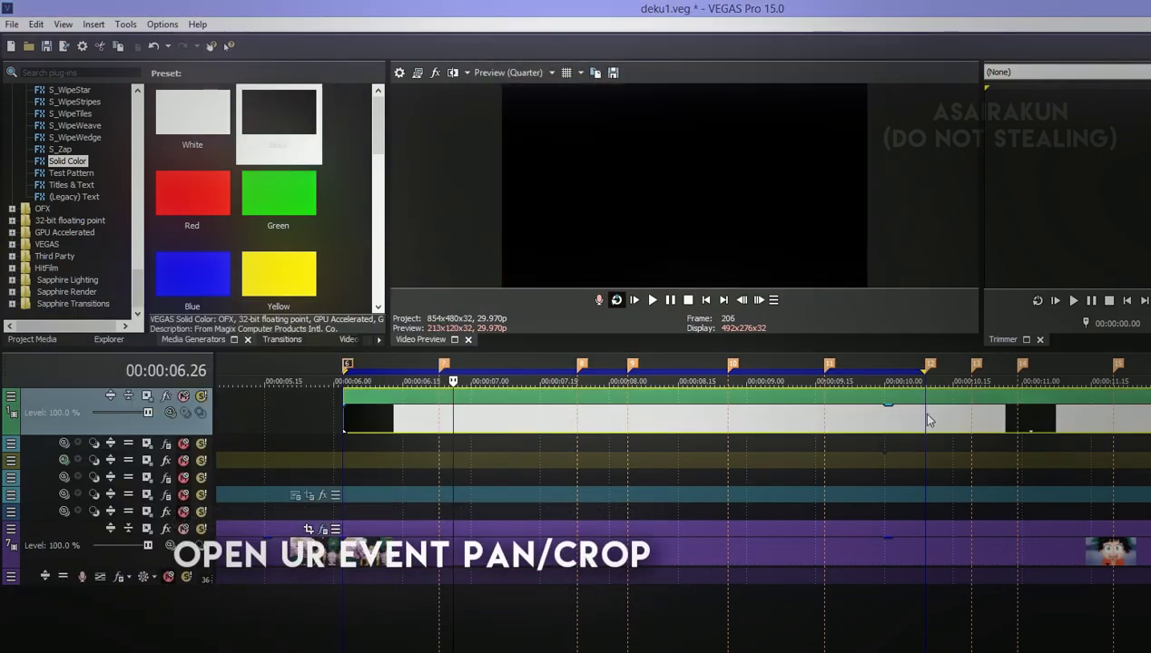
key("s")
key("Delete")
Open Event Pan/Crop for the black event and enable its mask.
left_click(779, 429)
left_click(891, 397)
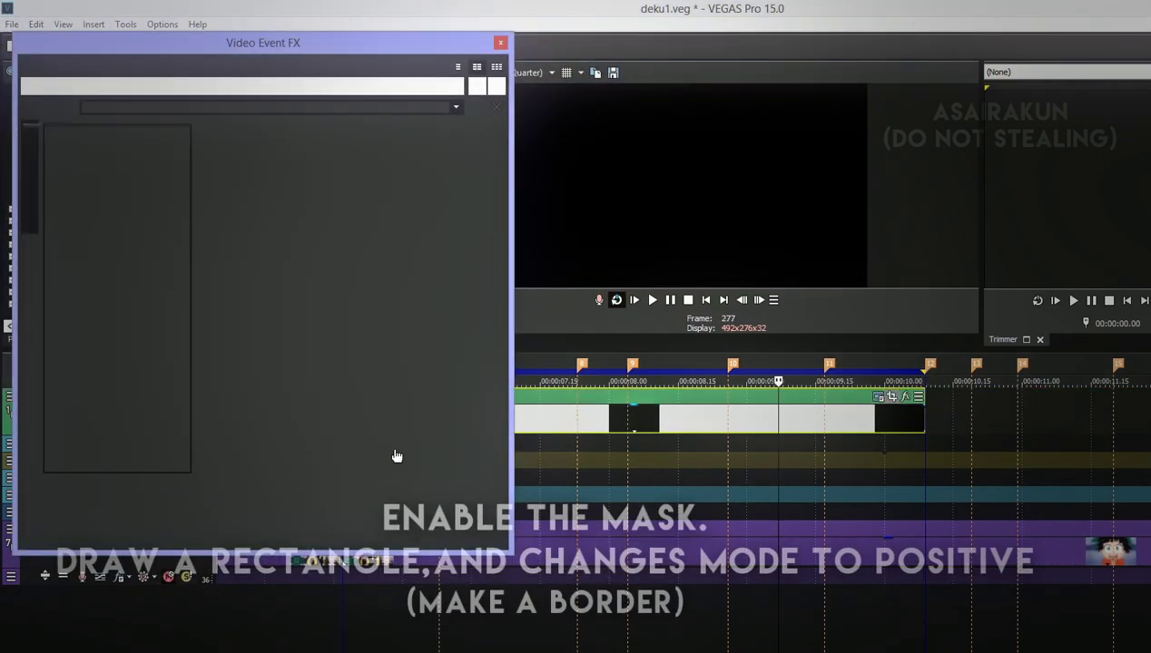
left_click_drag(189, 552, 188, 479)
left_click(31, 431)
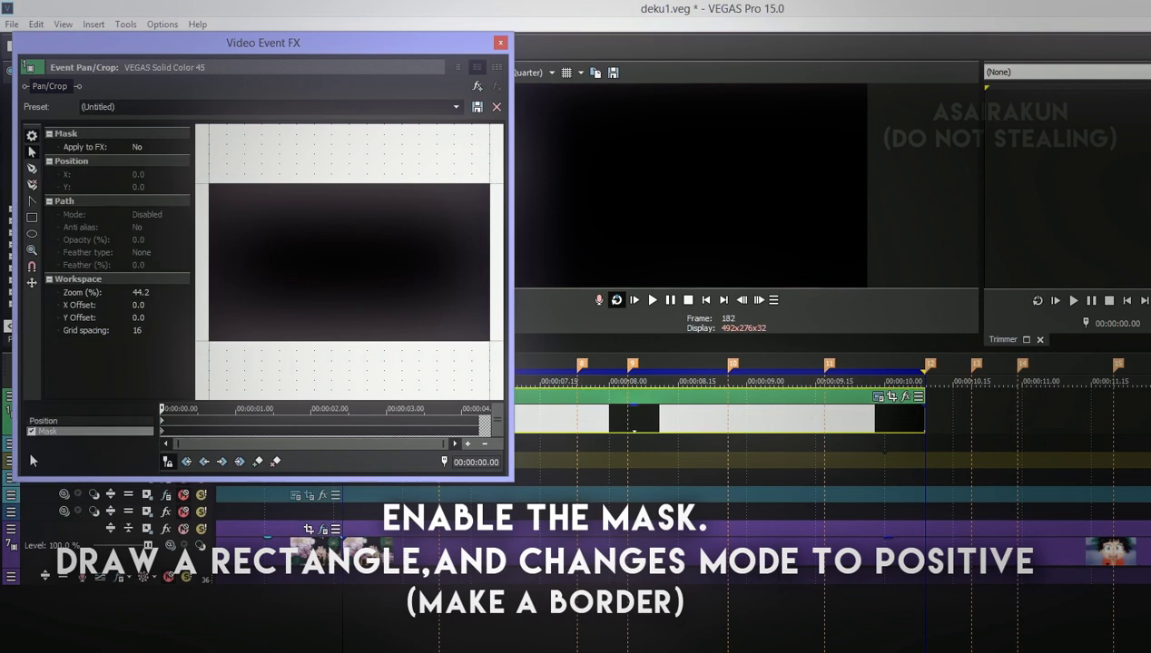
Compare the saved border presets on the mask, apply preset 3, and play back the result.
left_click(457, 107)
left_click(124, 159)
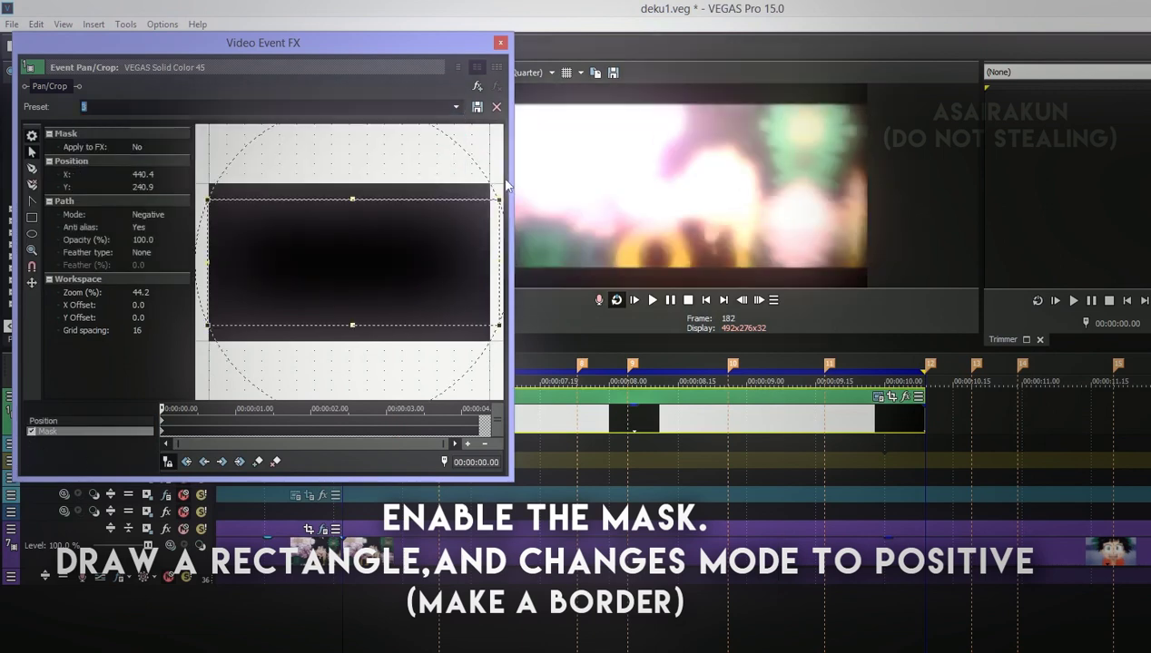
left_click(455, 108)
left_click(143, 141)
left_click(456, 107)
left_click(148, 169)
left_click(457, 108)
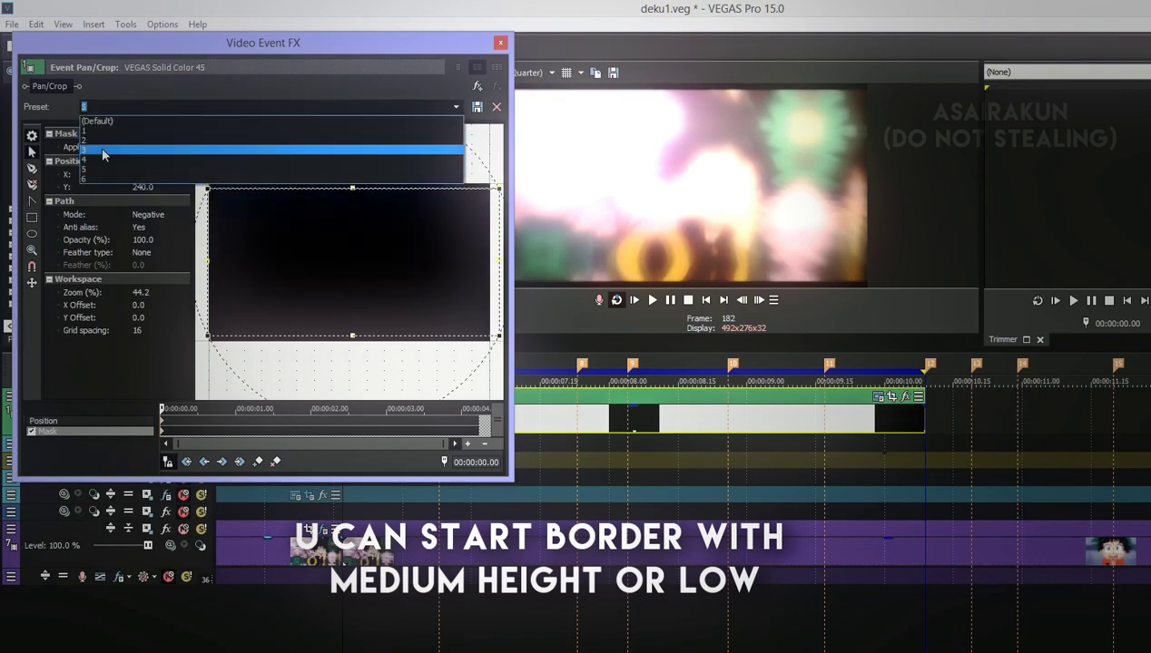
left_click(102, 151)
left_click(500, 43)
left_click(652, 299)
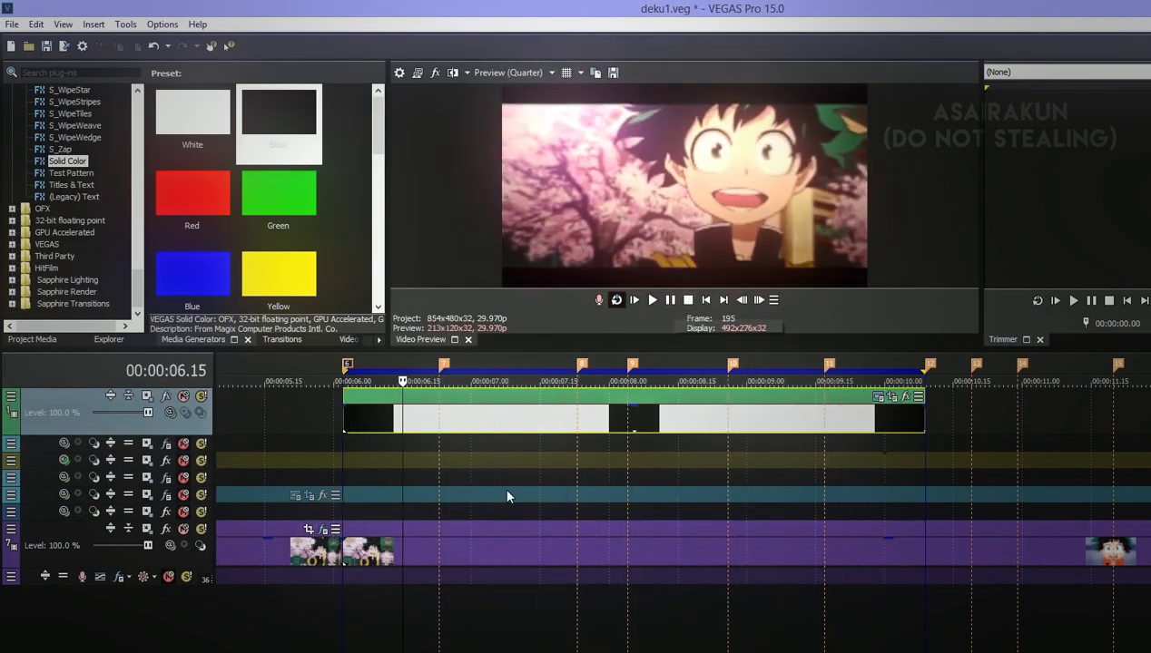
Reopen the black event's Pan/Crop and add mask keyframes at marker 7 (00:00:00.21) and marker 8 (00:00:01.21).
left_click(445, 364)
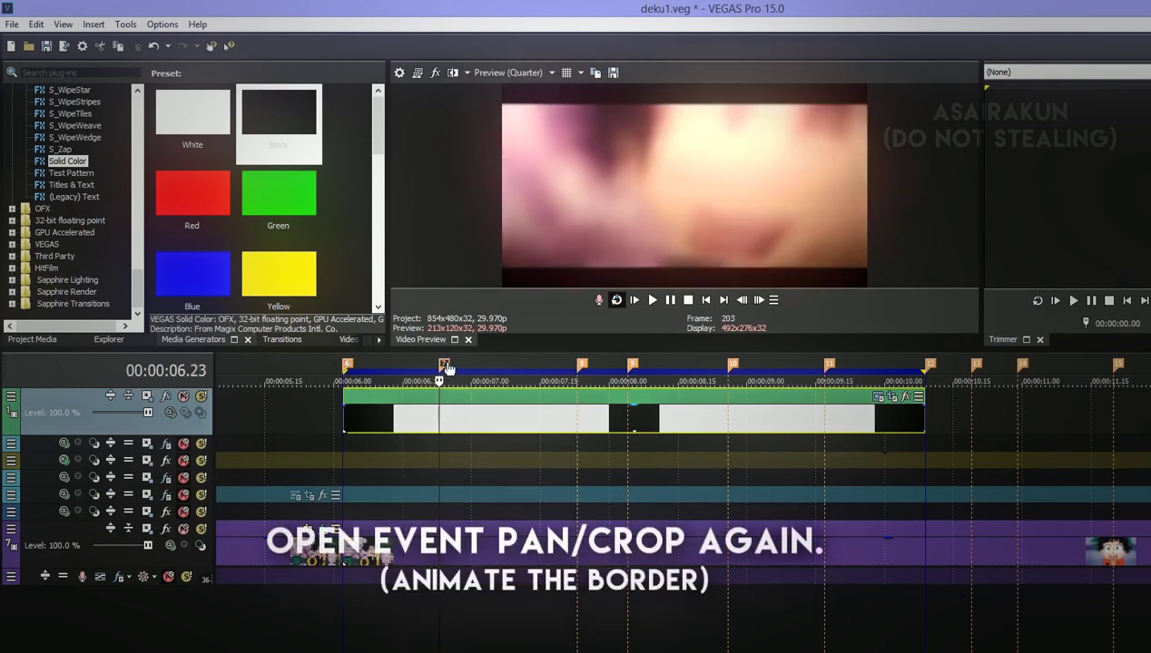
left_click(896, 398)
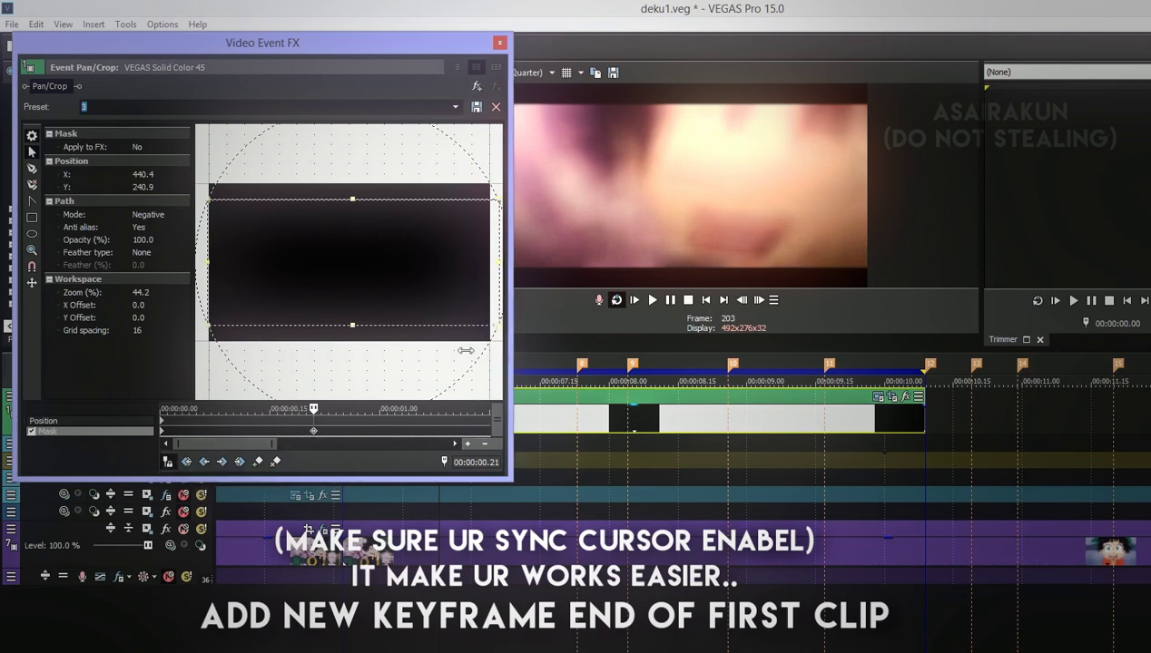
left_click_drag(491, 349, 418, 349)
left_click(582, 364)
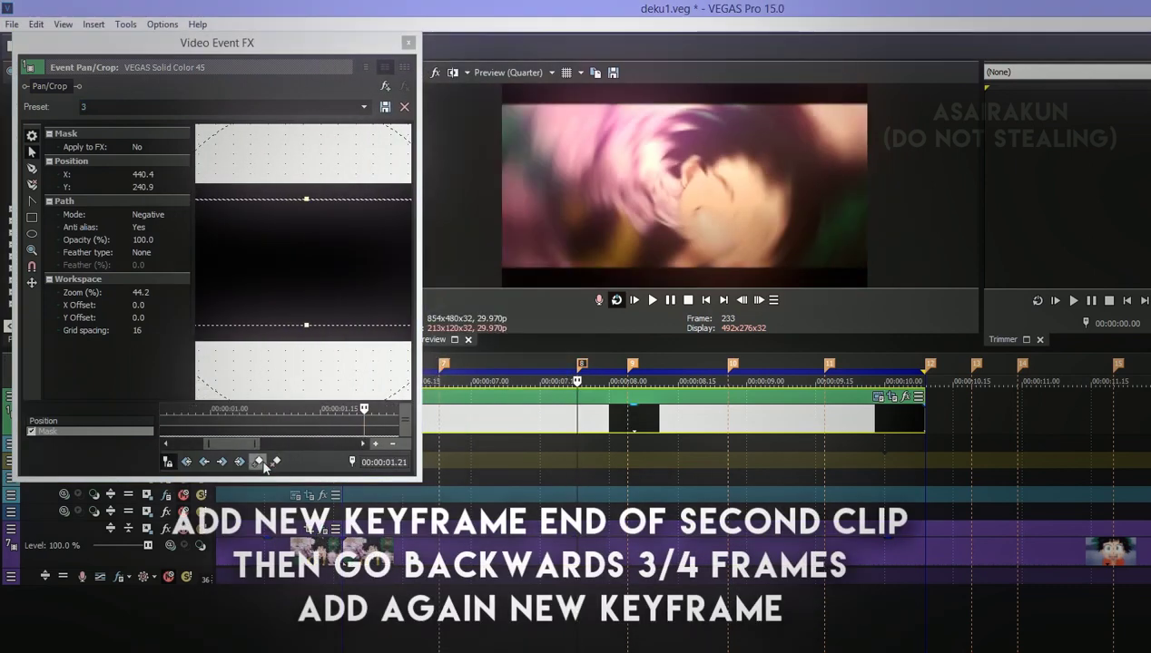
left_click(259, 462)
left_click_drag(426, 424, 524, 424)
left_click(226, 430)
left_click(372, 431)
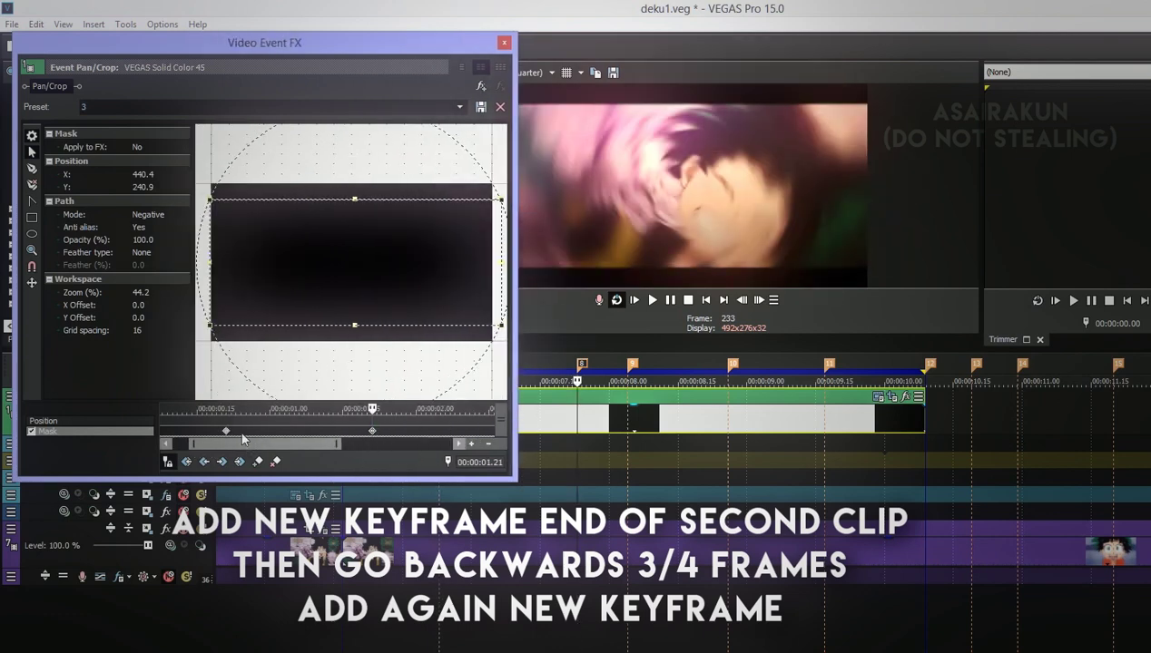
Add a mask keyframe six frames before marker 8, at 00:00:01.15, using border preset 5.
key("Left")
key("Left")
key("Left")
key("Left")
key("Left")
key("Left")
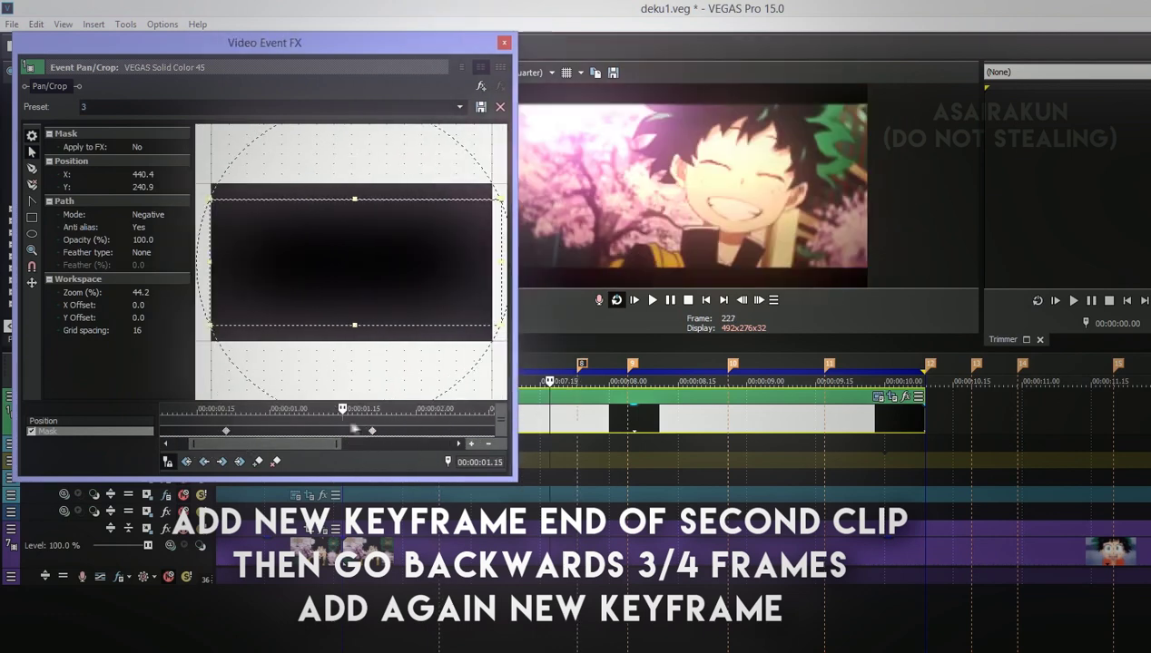
left_click(459, 107)
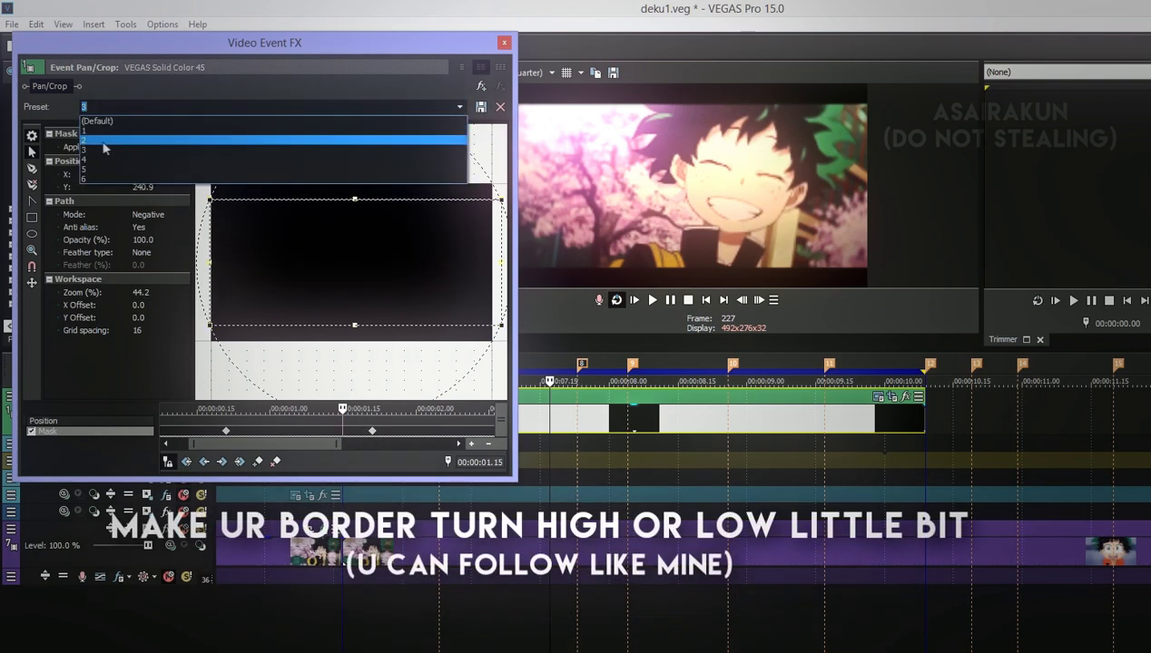
left_click(103, 141)
left_click(459, 106)
left_click(172, 180)
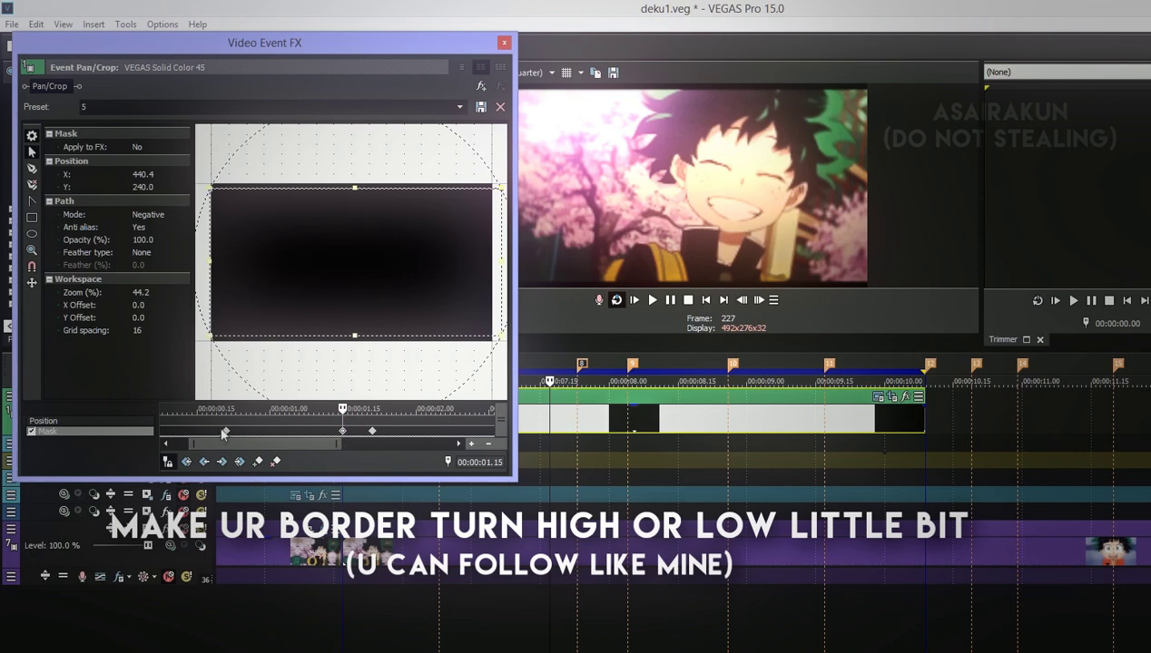
Set the three mask keyframes to Fast, Smooth and Slow fades in order, and shift the middle one slightly toward marker 8.
left_click(226, 432)
right_click(226, 431)
left_click(258, 534)
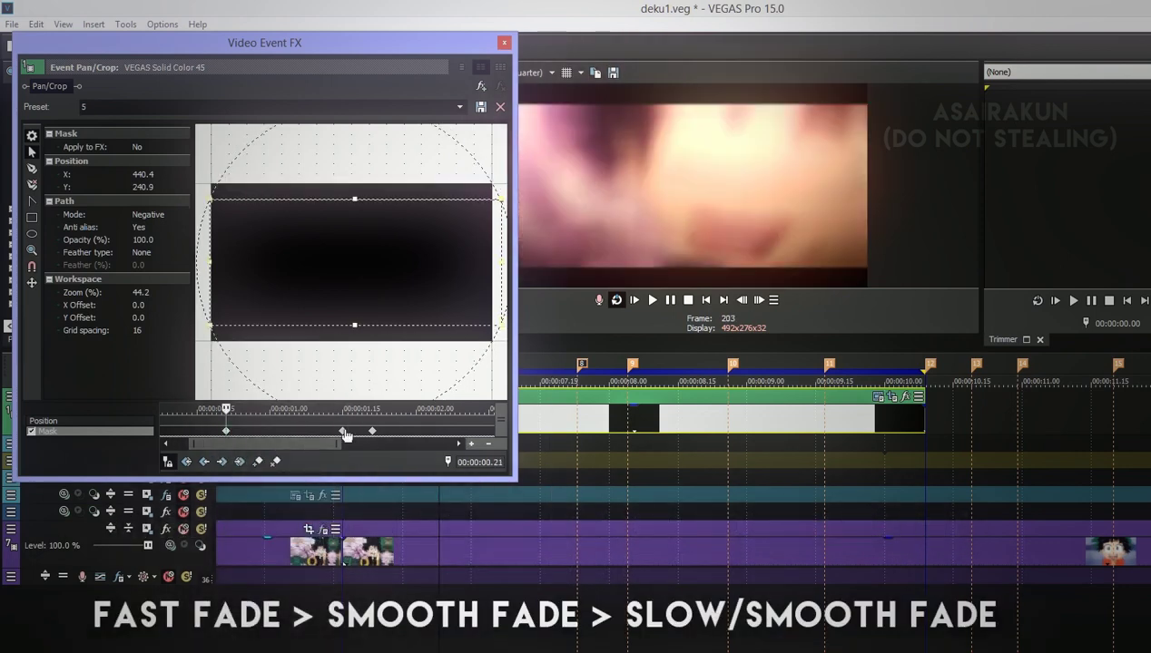
left_click(343, 432)
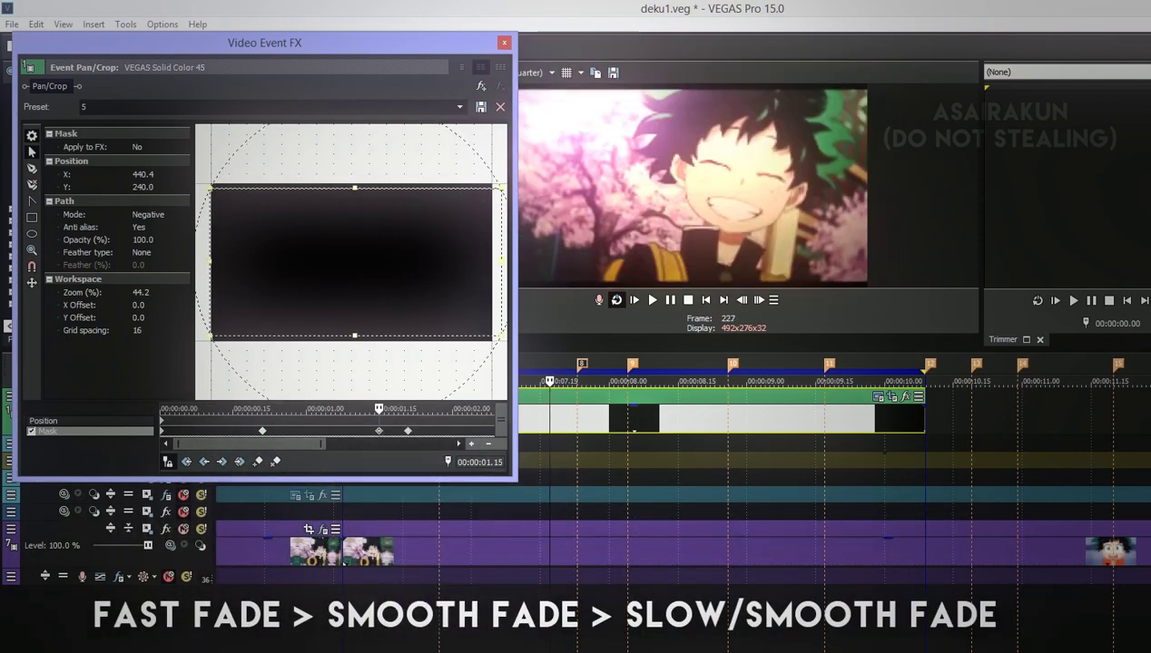
left_click(407, 431)
right_click(407, 432)
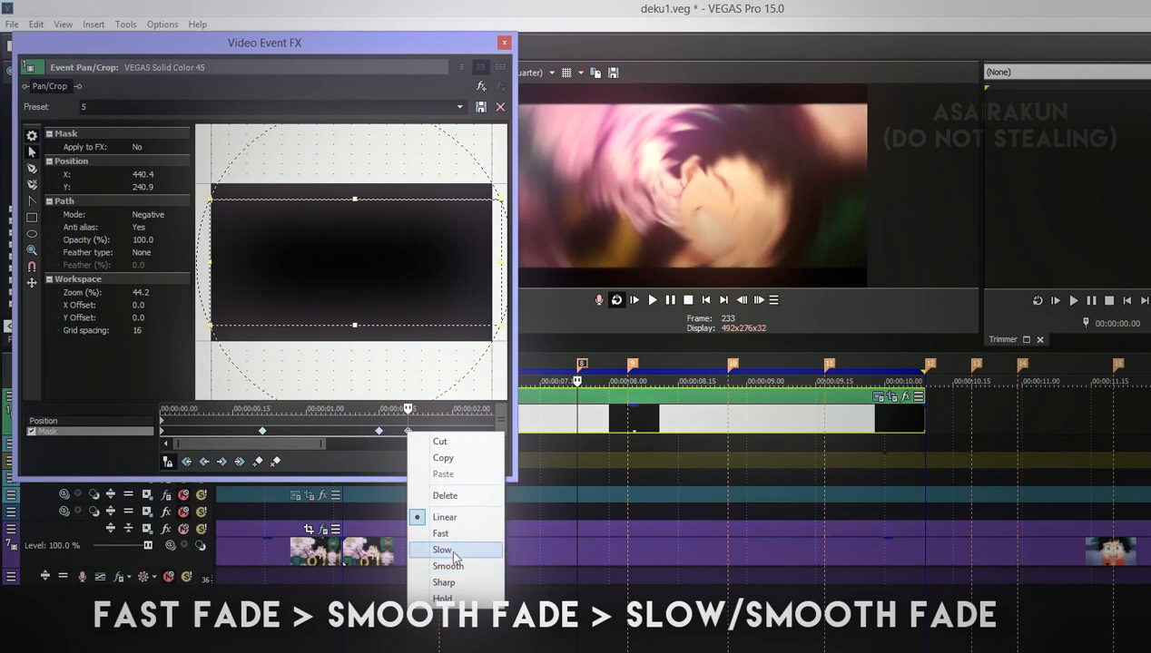
left_click(453, 551)
left_click(379, 432)
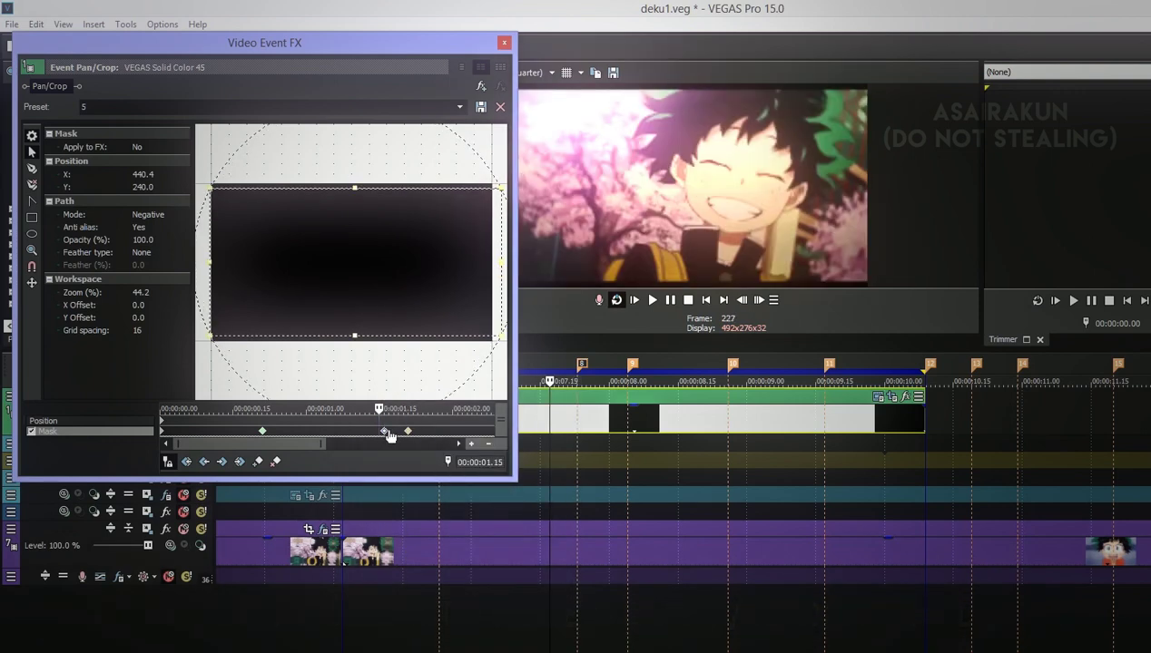
Play the timeline from marker 7 to check the border animation between markers 7 and 8.
left_click(264, 432)
left_click_drag(518, 336, 430, 338)
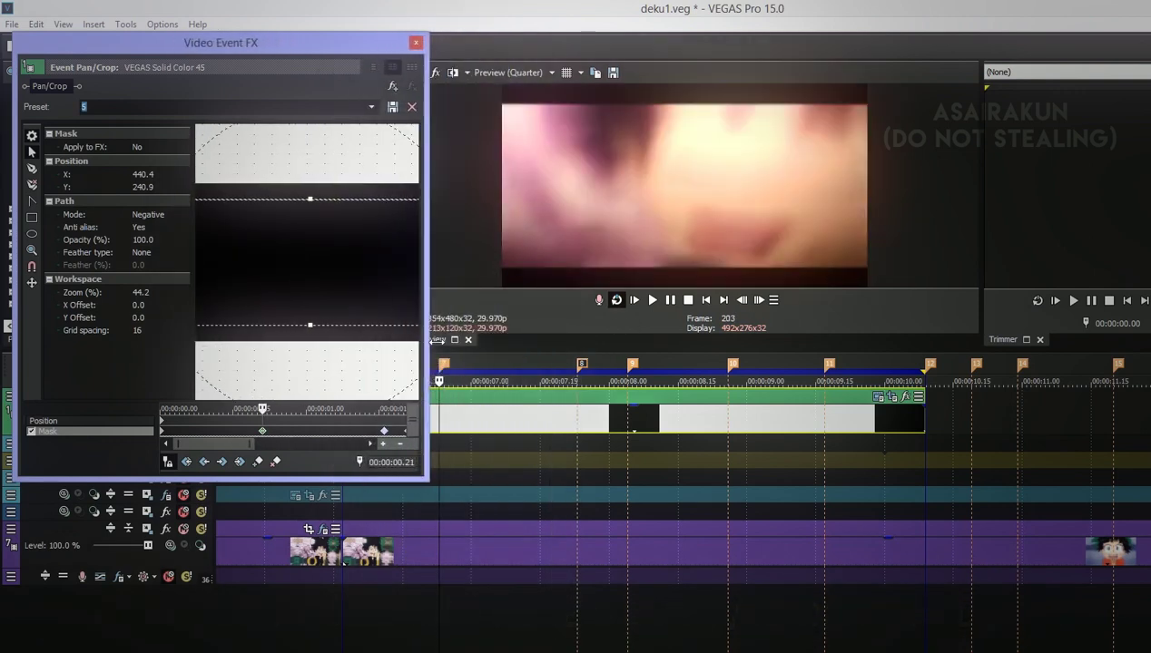
left_click(652, 301)
key("space")
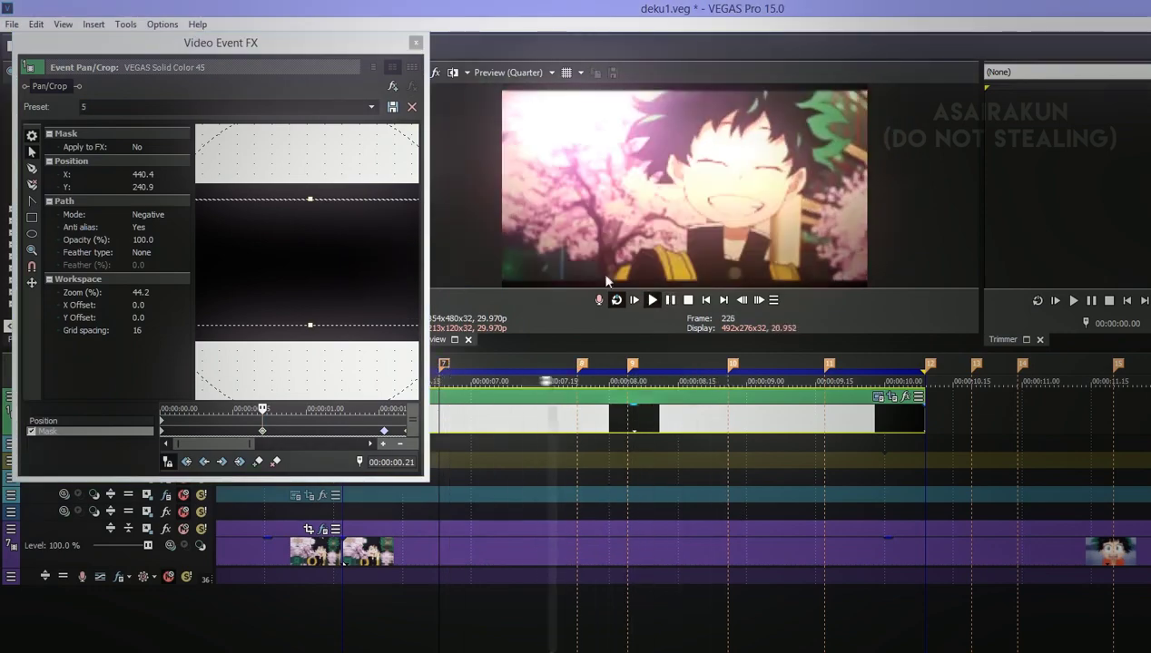
left_click(451, 364)
left_click(445, 365)
left_click(445, 365)
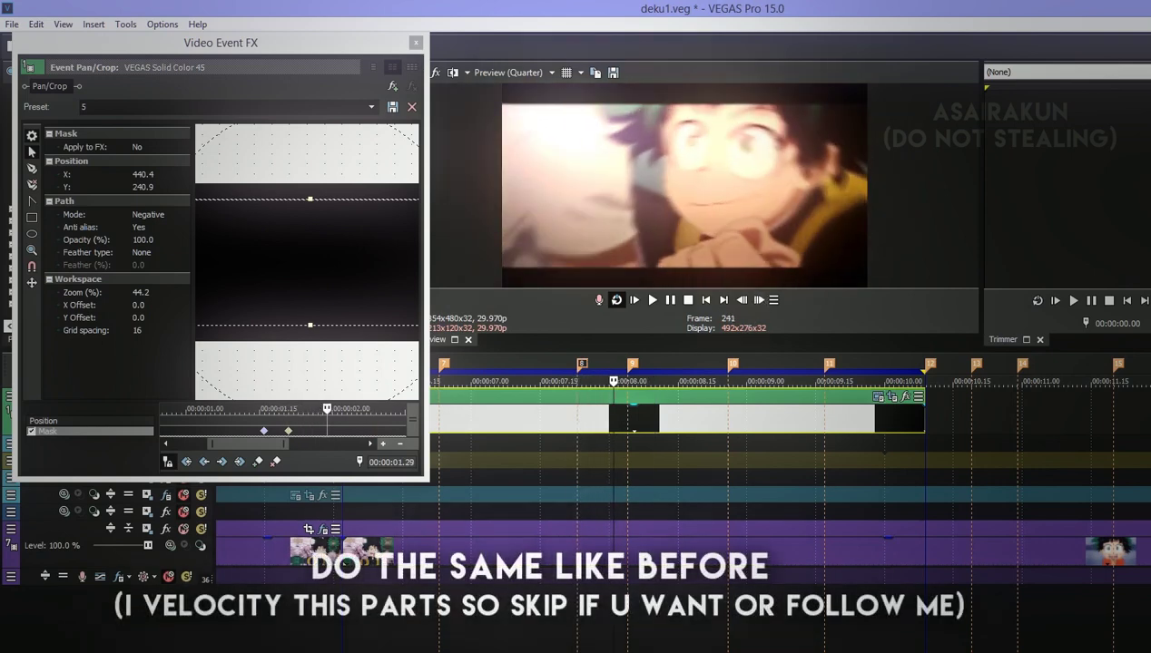
Add mask keyframes at marker 9 (00:00:02.02) and marker 10 (00:00:02.24).
left_click(259, 462)
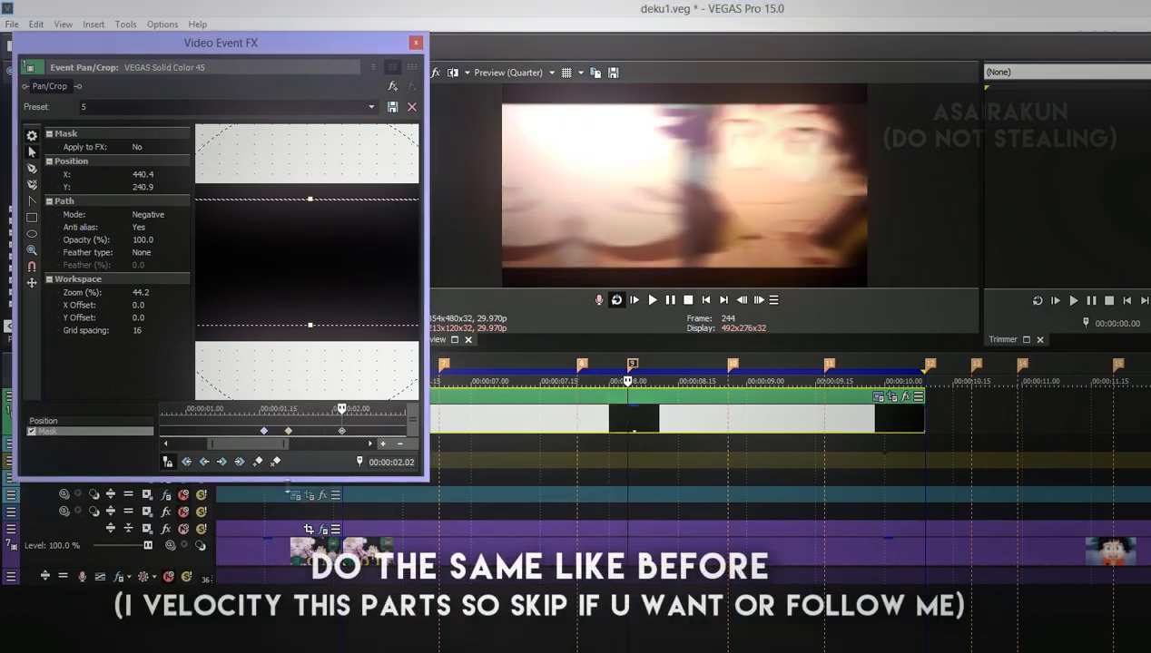
left_click(632, 365)
left_click(732, 365)
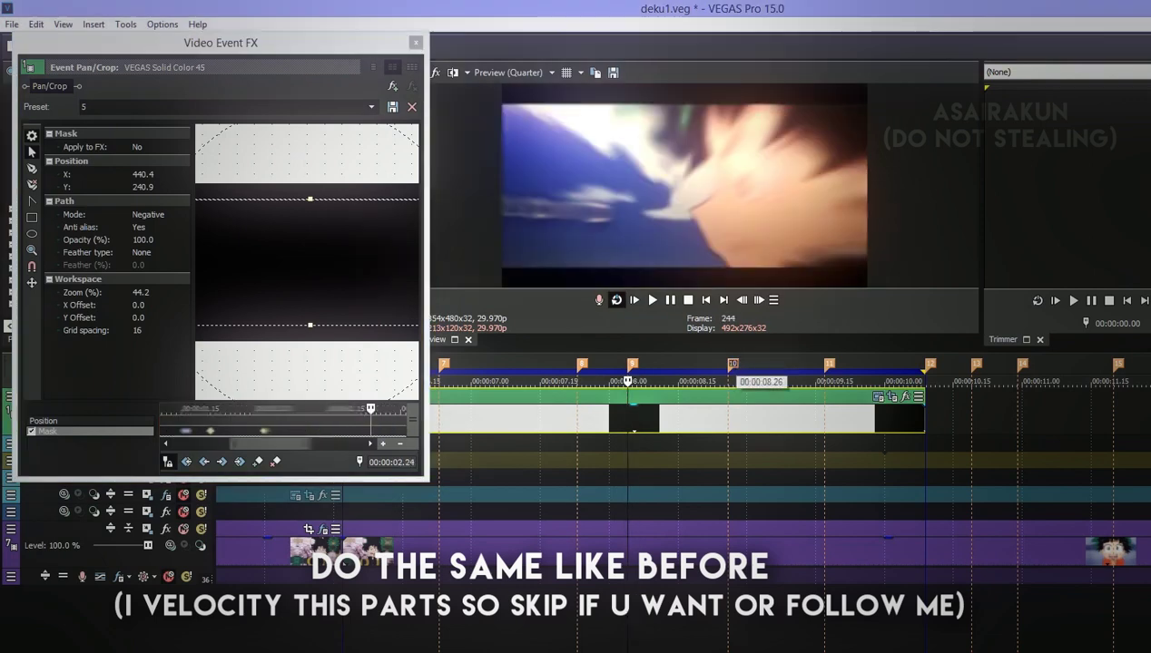
left_click(258, 462)
Add a mask keyframe at 00:00:02.19 with border preset 2, set its fade to Smooth, and play back from marker 9.
left_click(347, 432)
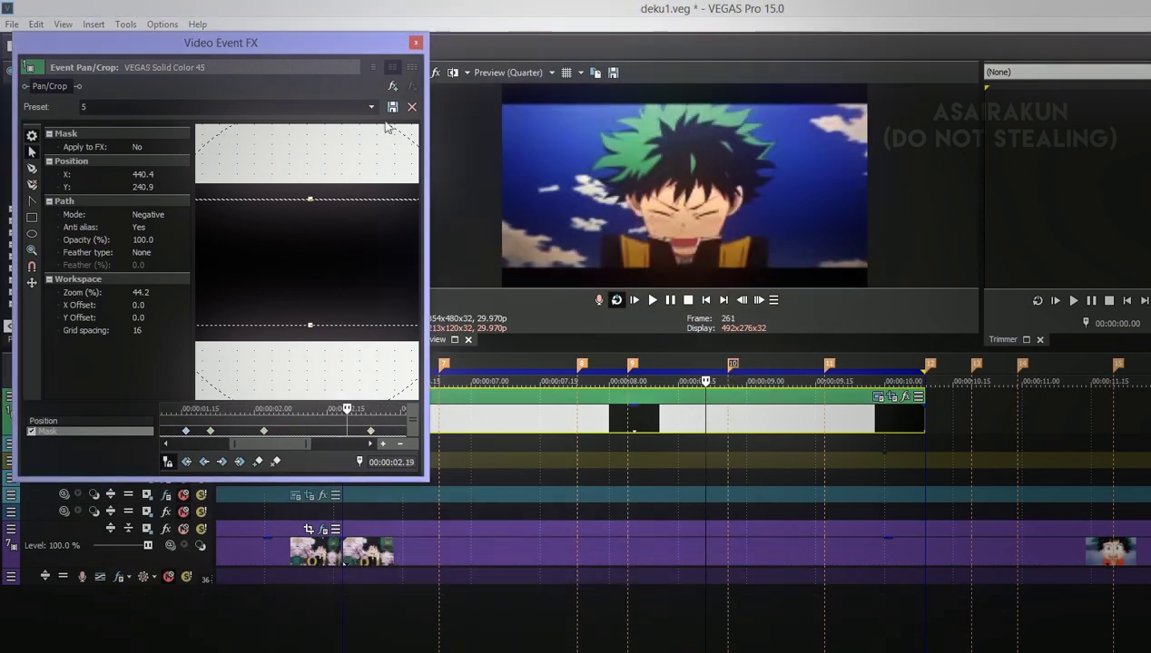
left_click_drag(428, 181, 528, 186)
left_click(471, 107)
left_click(192, 146)
right_click(347, 433)
left_click(386, 568)
left_click(263, 431)
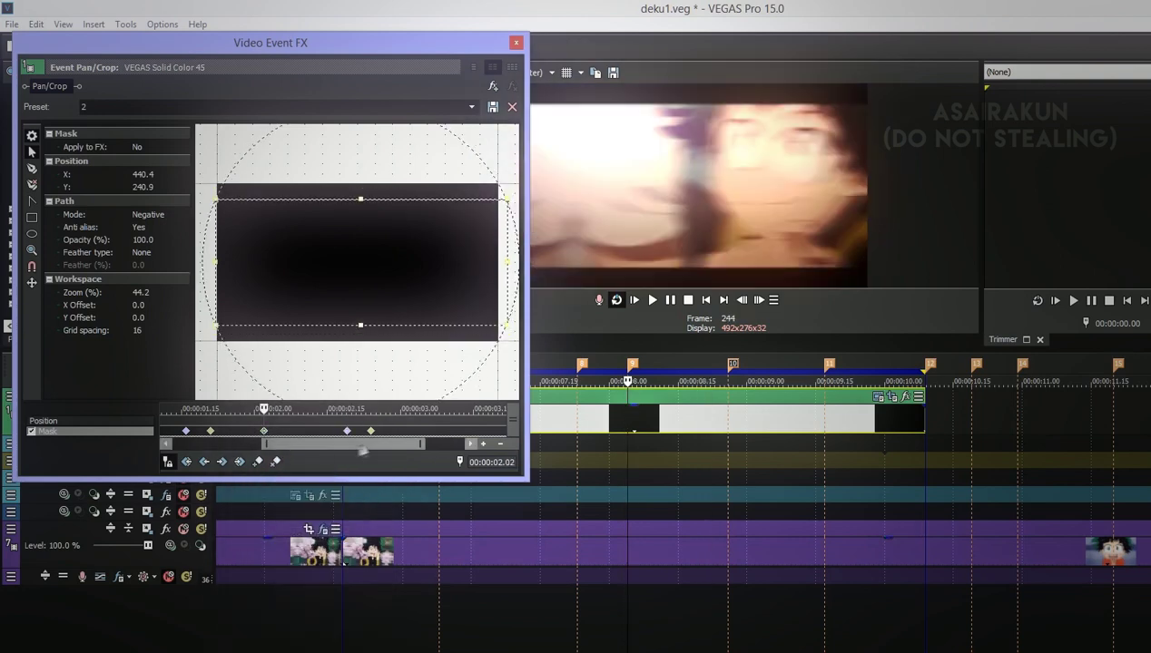
left_click(652, 301)
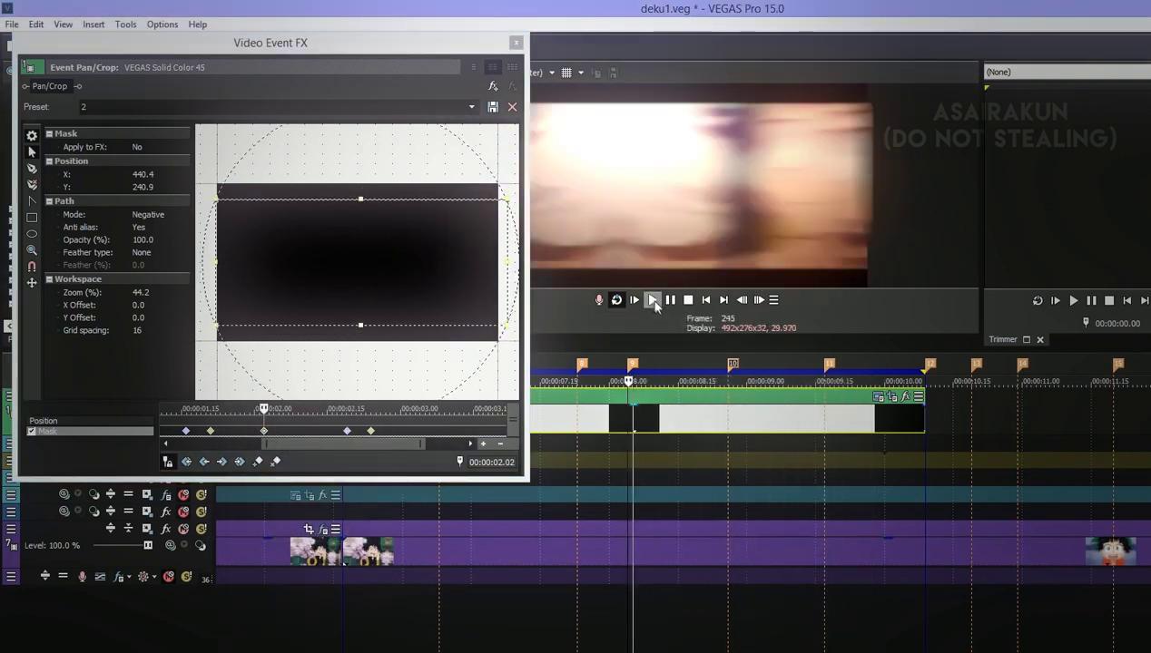
left_click(670, 300)
Add mask keyframes at markers 11 and 12, plus one a few frames before marker 12 using border preset 2.
left_click(257, 462)
left_click_drag(348, 445, 420, 447)
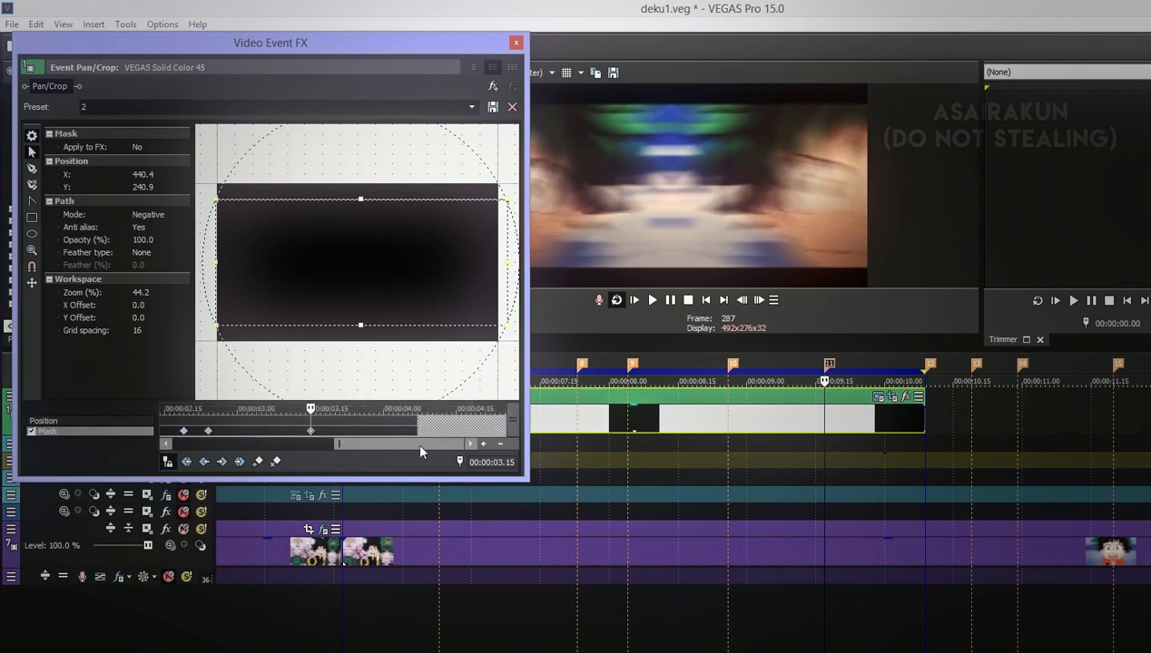
left_click(930, 365)
left_click(258, 461)
left_click(396, 433)
key("Left")
left_click(469, 107)
left_click(105, 143)
Set the fade types of the keyframes between markers 11 and 12, with Smooth on the intermediate one, and preview the border.
right_click(311, 432)
left_click(332, 550)
right_click(392, 433)
left_click(432, 566)
left_click(310, 432)
left_click(651, 301)
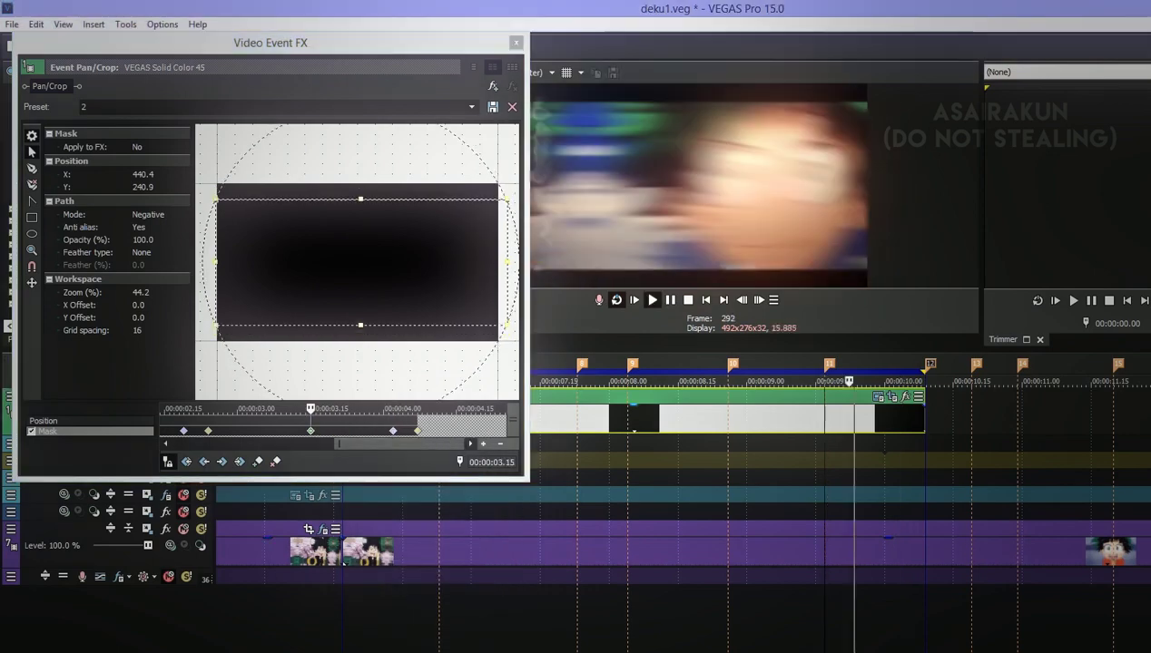
left_click(515, 43)
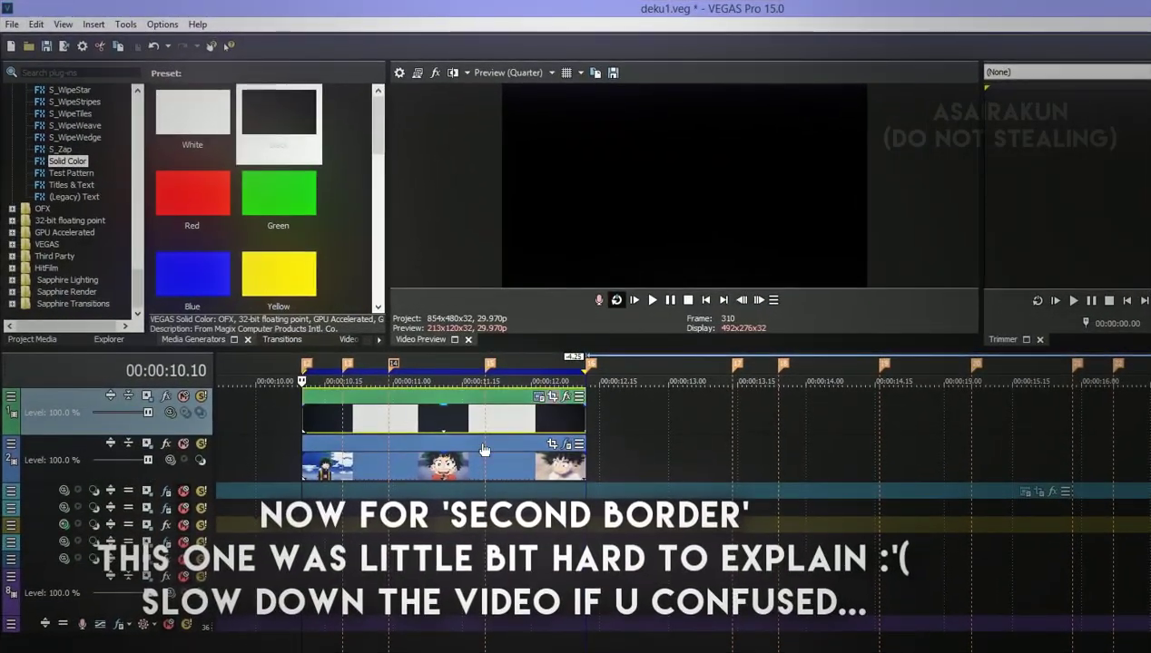
Open Pan/Crop with the mask enabled for the second clip's black event, compare border presets, and apply preset 5.
left_click(567, 444)
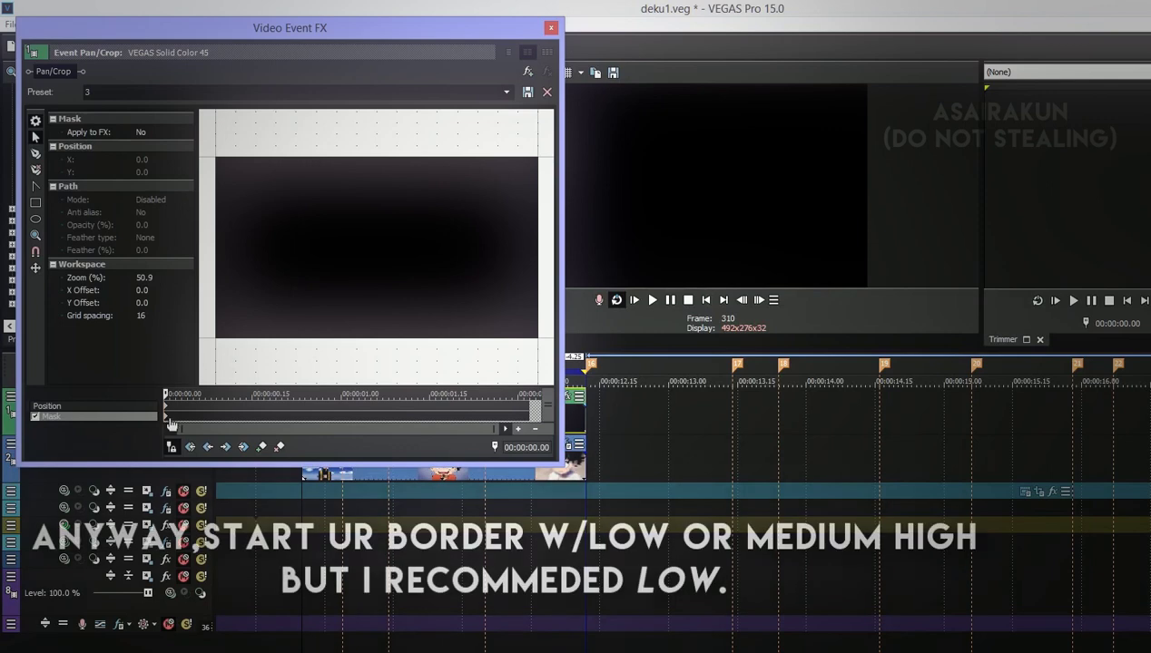
left_click(431, 141)
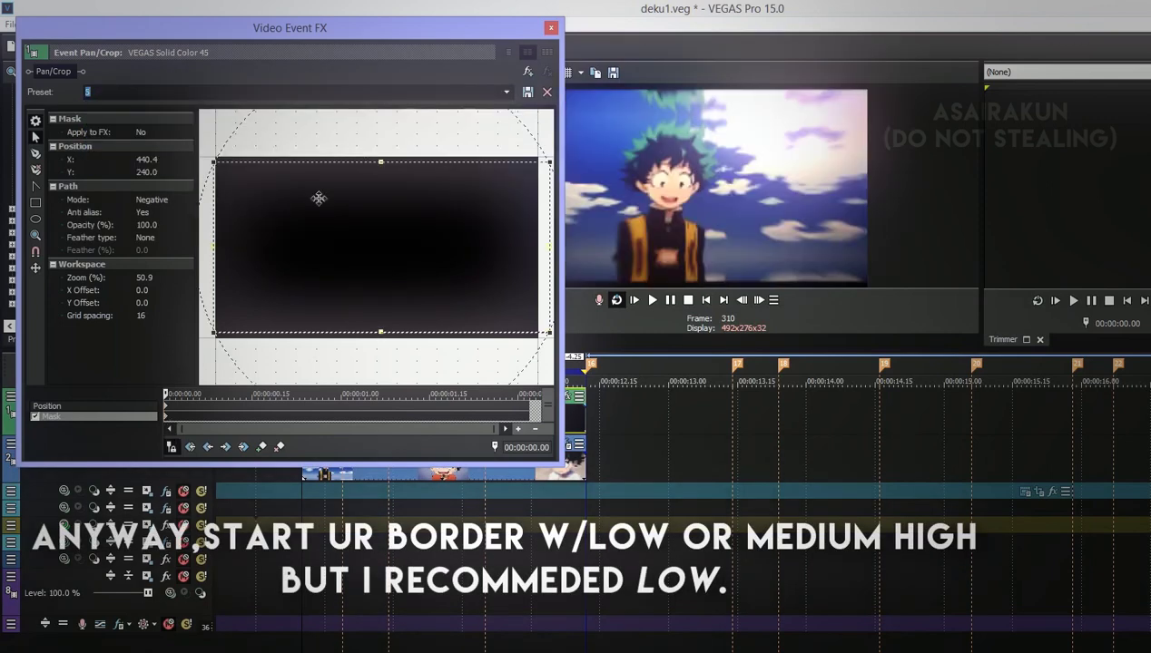
left_click(506, 95)
left_click(111, 126)
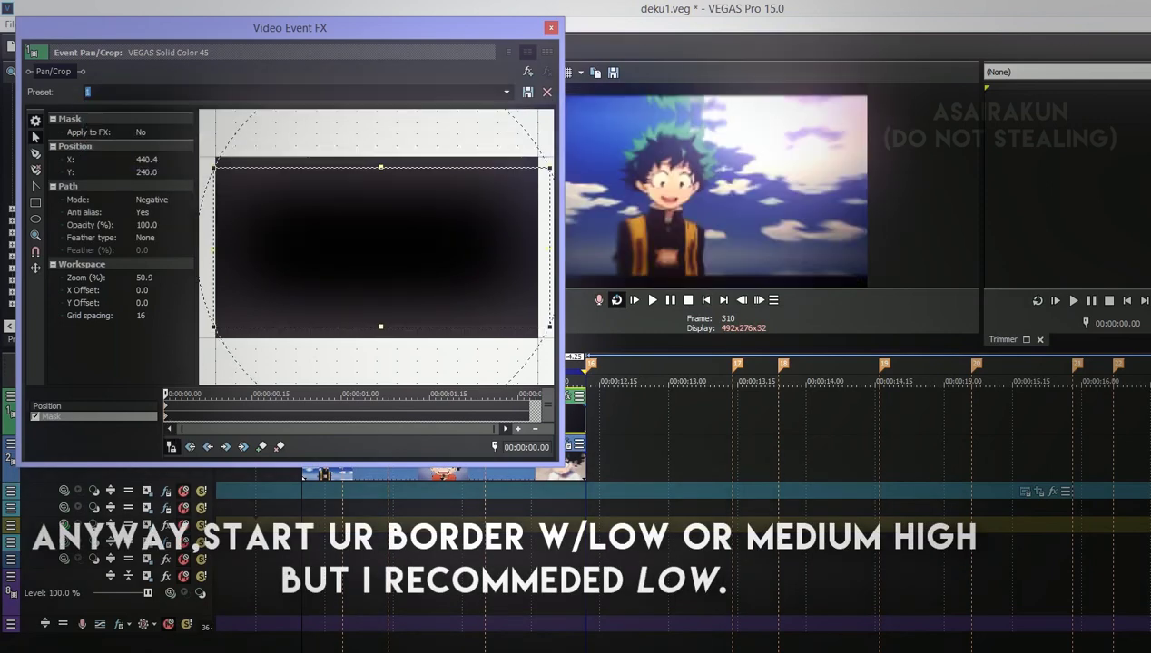
left_click(506, 95)
left_click(111, 145)
left_click(507, 94)
left_click(91, 156)
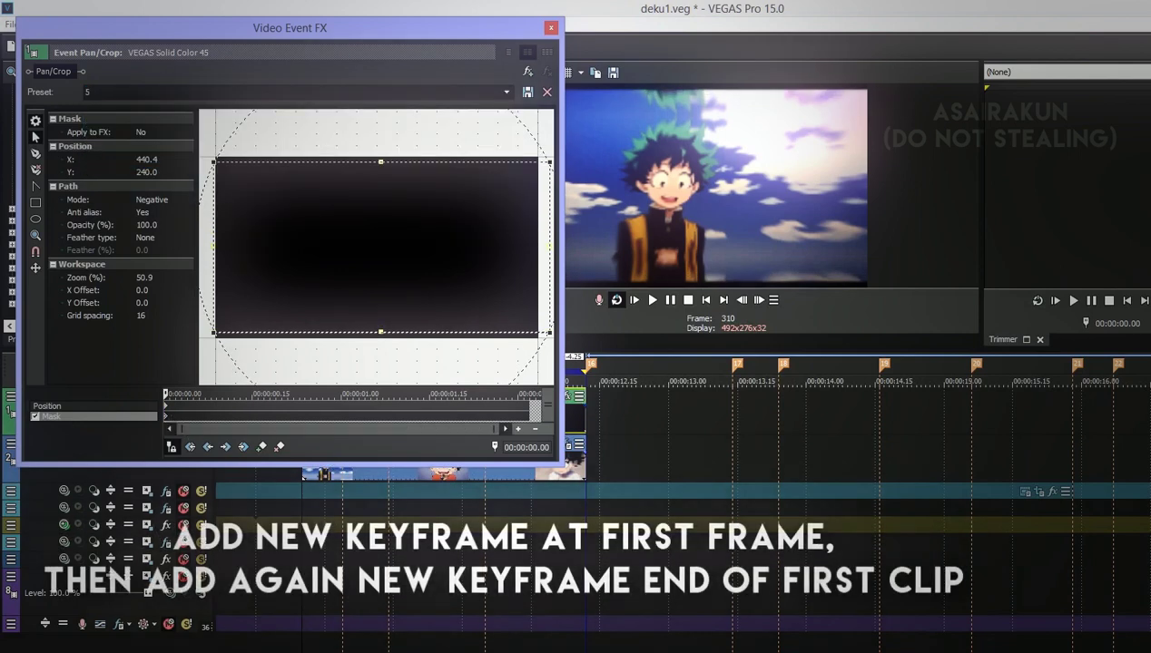
Add mask keyframes at marker 13 and one frame after the start of the black event.
left_click_drag(409, 640, 376, 640)
left_click(620, 364)
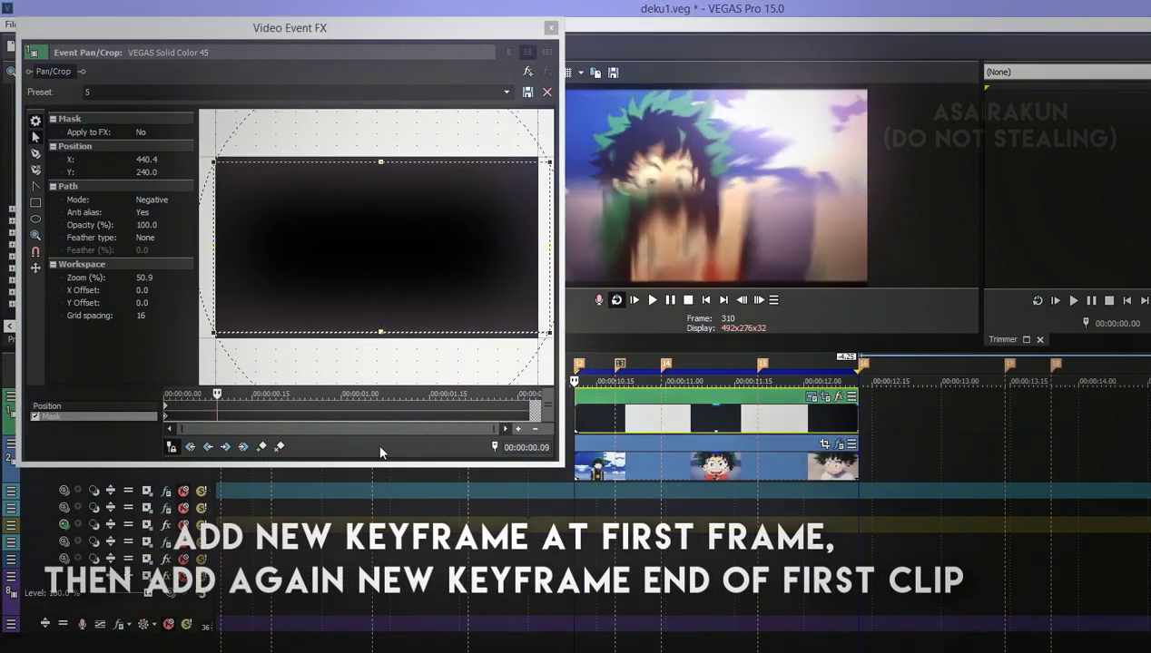
left_click(262, 447)
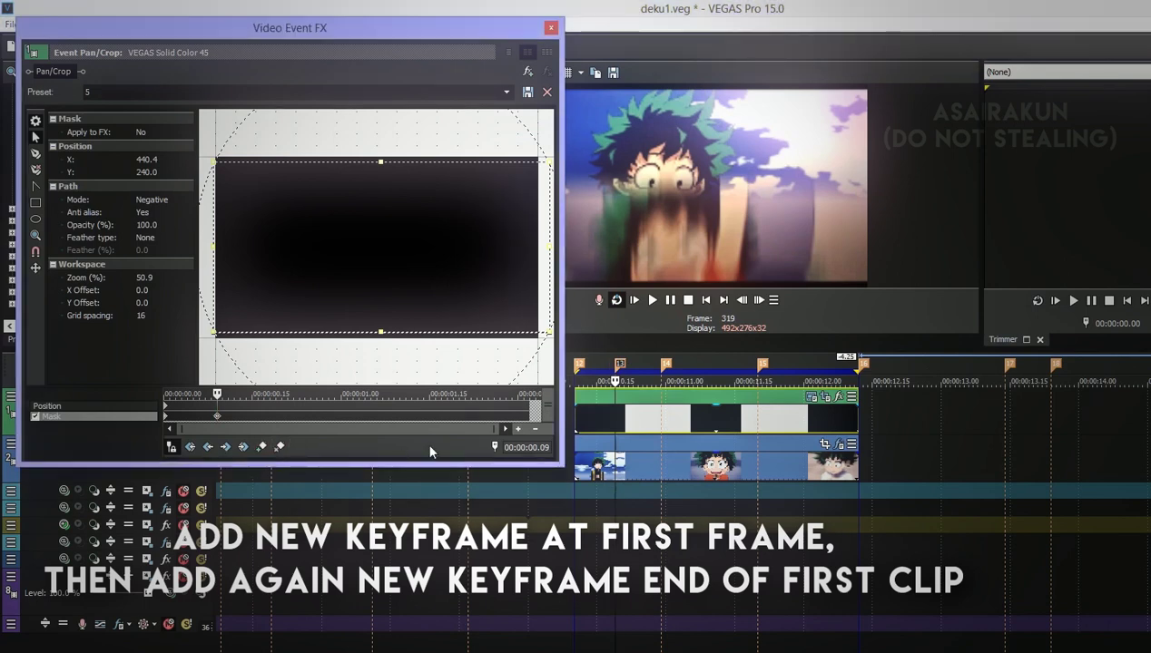
left_click(176, 417)
left_click(263, 448)
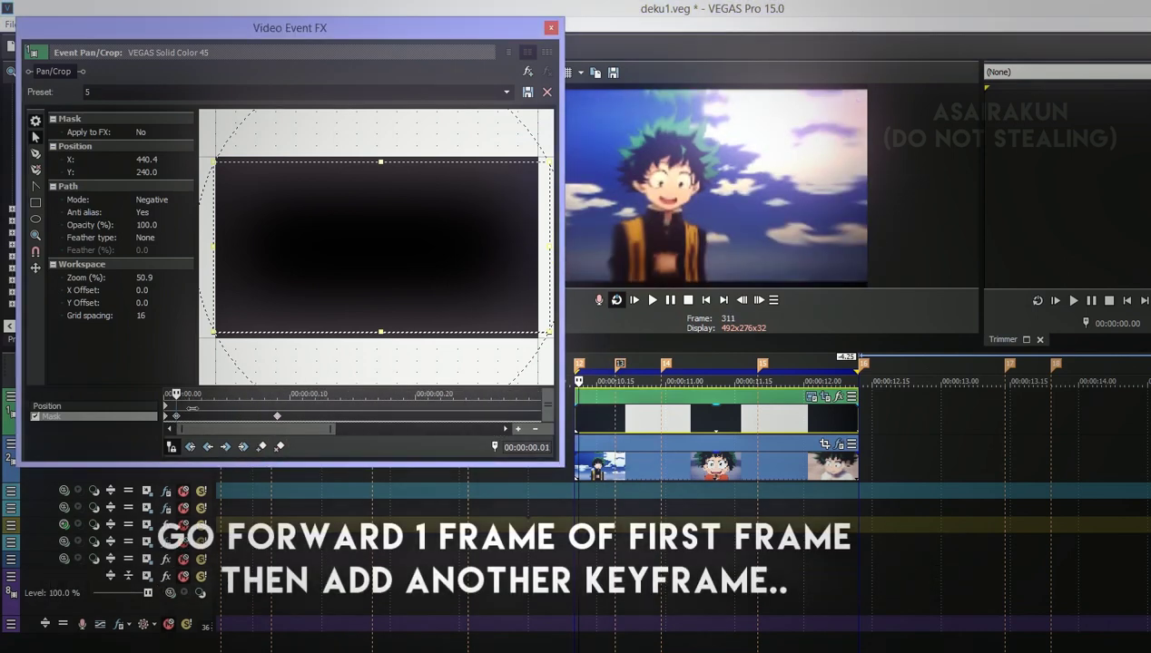
Apply border preset 1 to the mask keyframe at marker 13 and lower the mask's upper edge slightly.
left_click(278, 416)
left_click(505, 91)
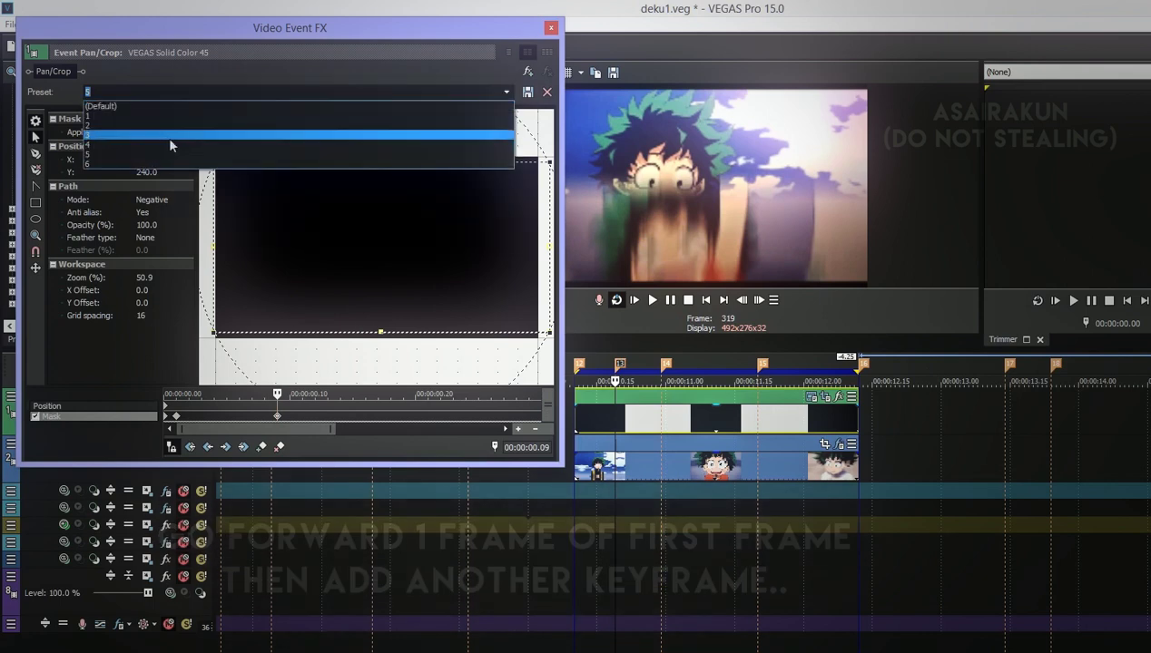
left_click(155, 128)
left_click(506, 91)
left_click(155, 118)
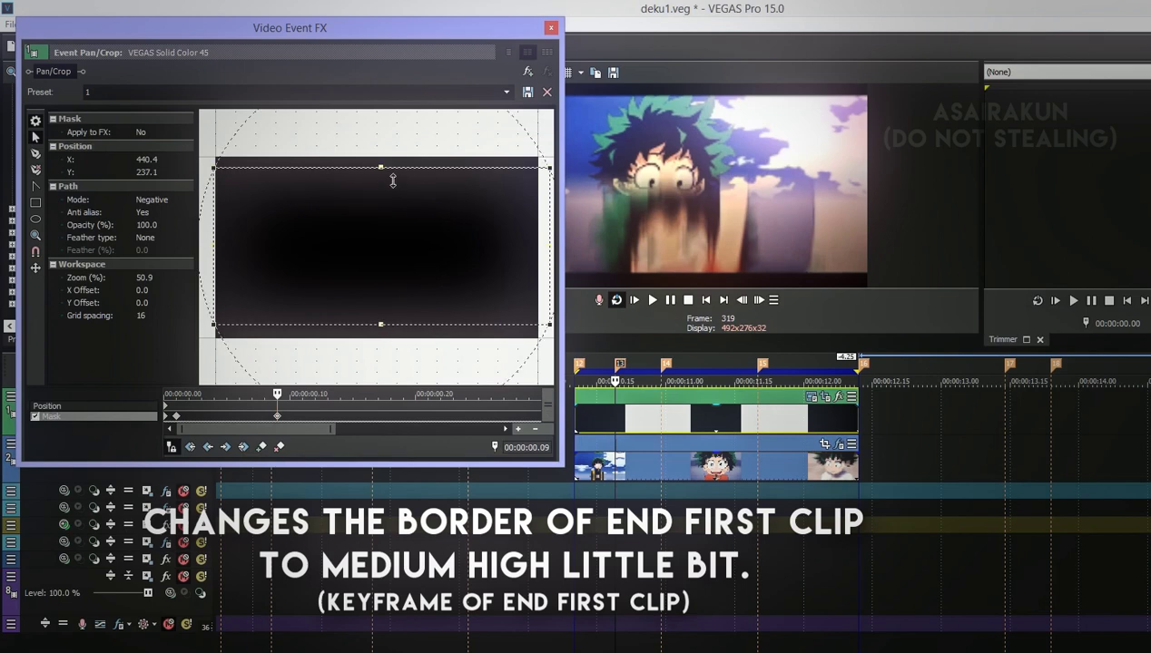
left_click_drag(395, 183, 394, 182)
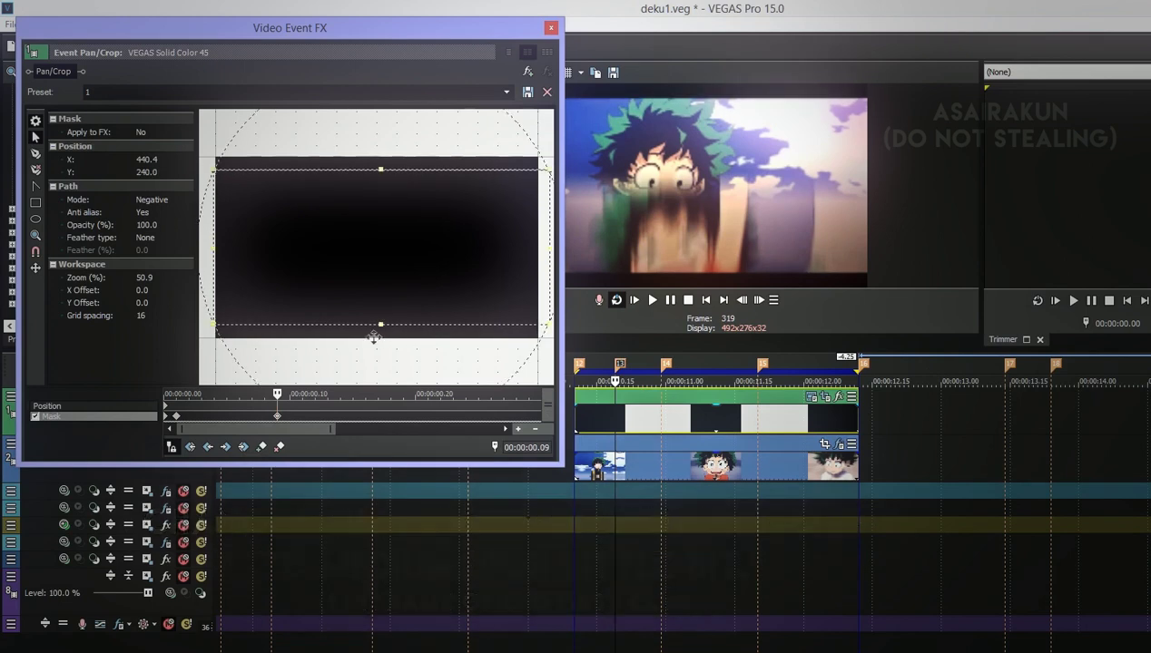
Add mask keyframes one frame after marker 13 and at marker 14, applying border preset 3 at marker 14.
left_click(758, 300)
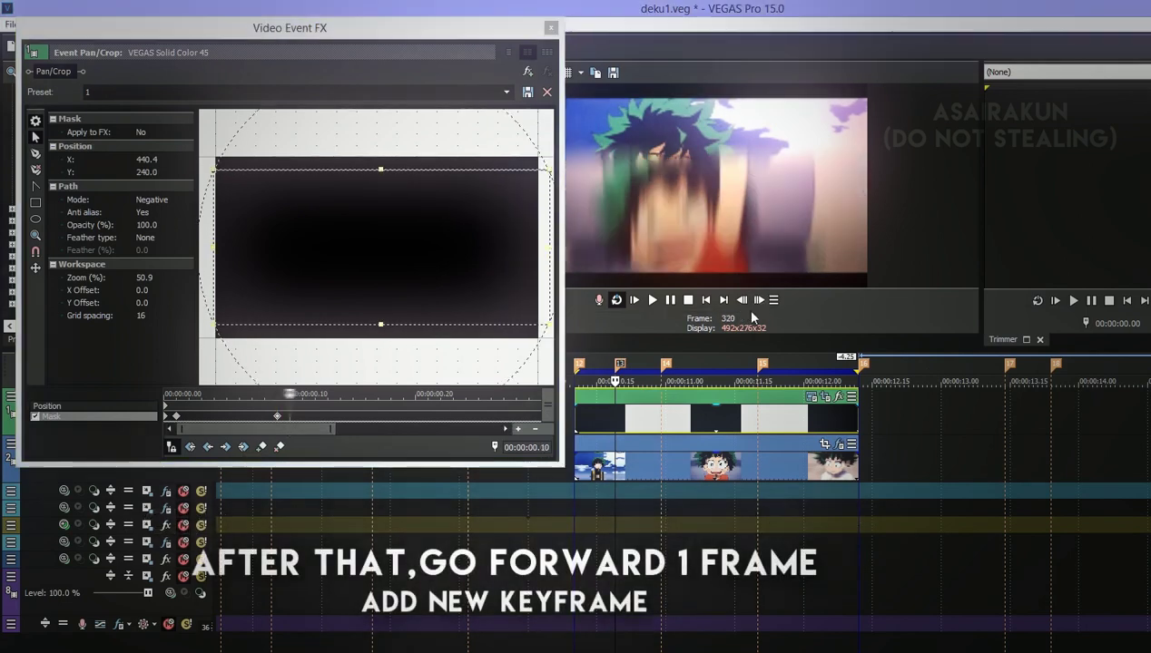
left_click(260, 446)
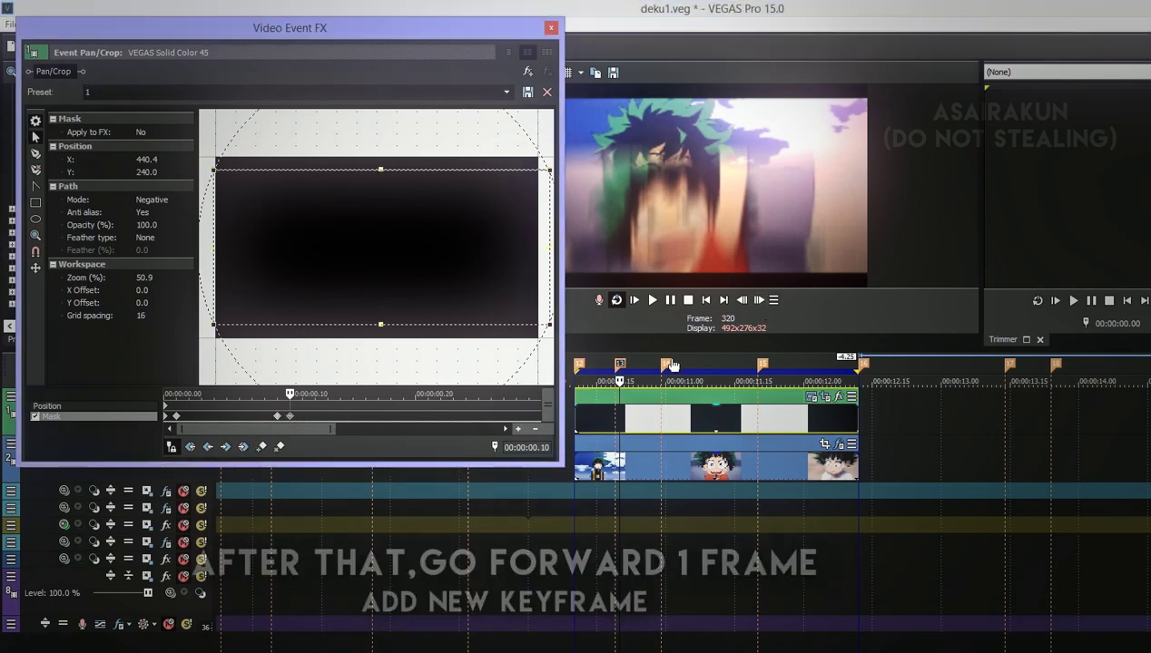
left_click(666, 364)
left_click(261, 447)
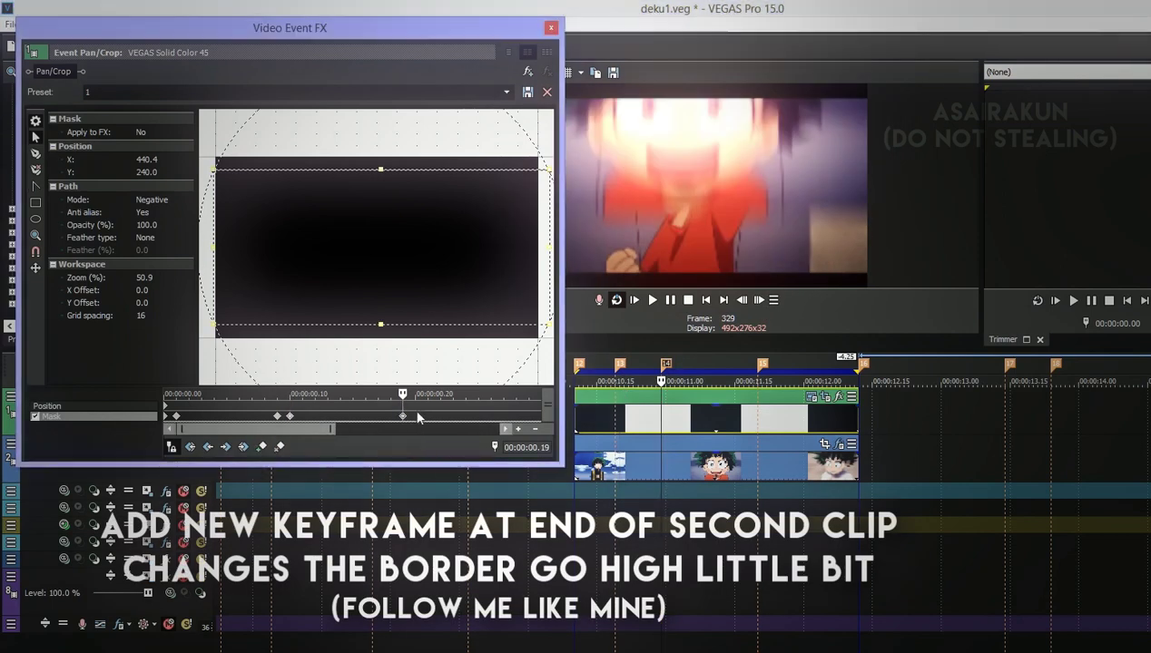
left_click(505, 95)
left_click(118, 140)
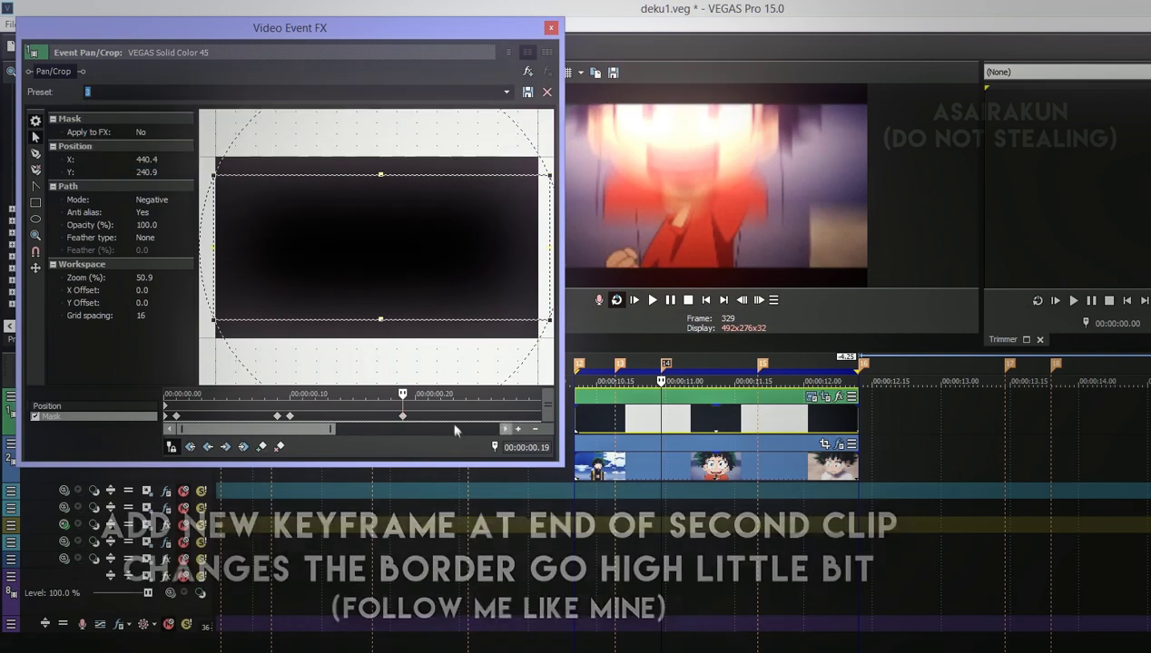
Add mask keyframes one frame after marker 14, at marker 15, and at 00:00:01.07 with the mask opening narrowed for taller borders.
left_click(759, 300)
left_click(261, 446)
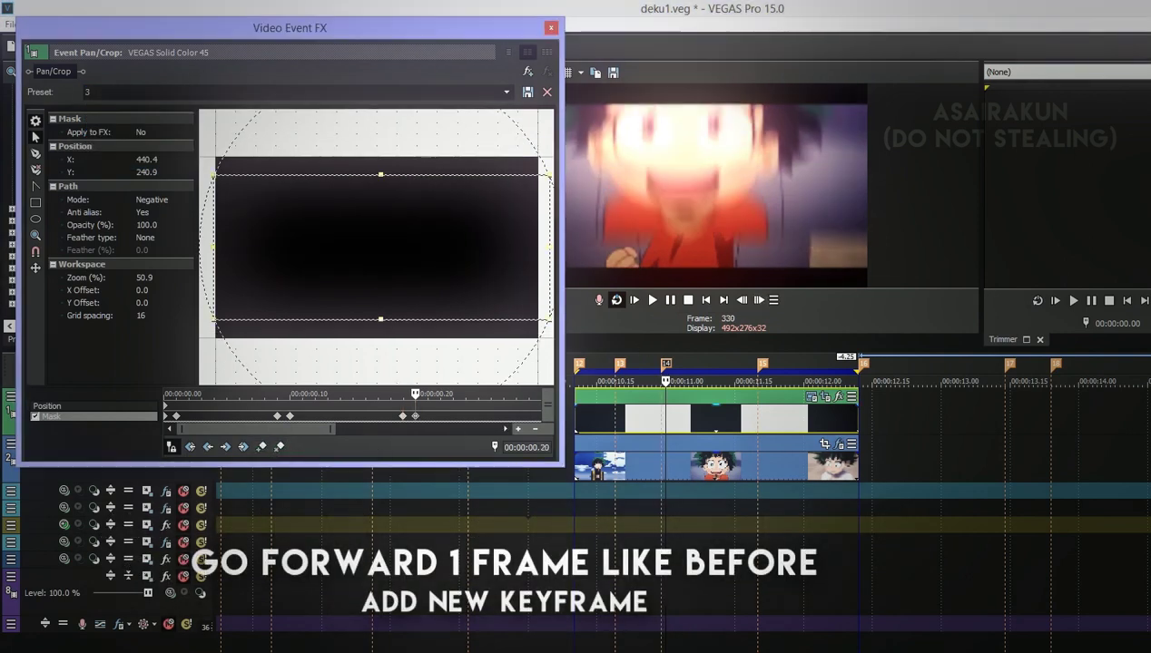
left_click(762, 364)
left_click(262, 447)
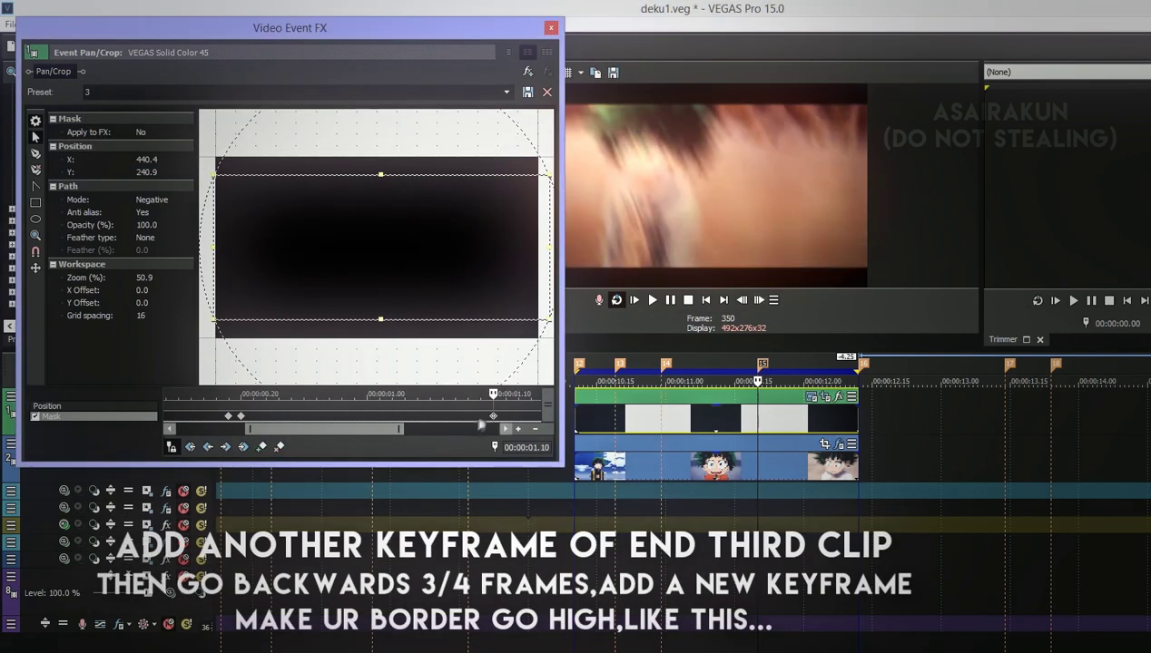
left_click(454, 411)
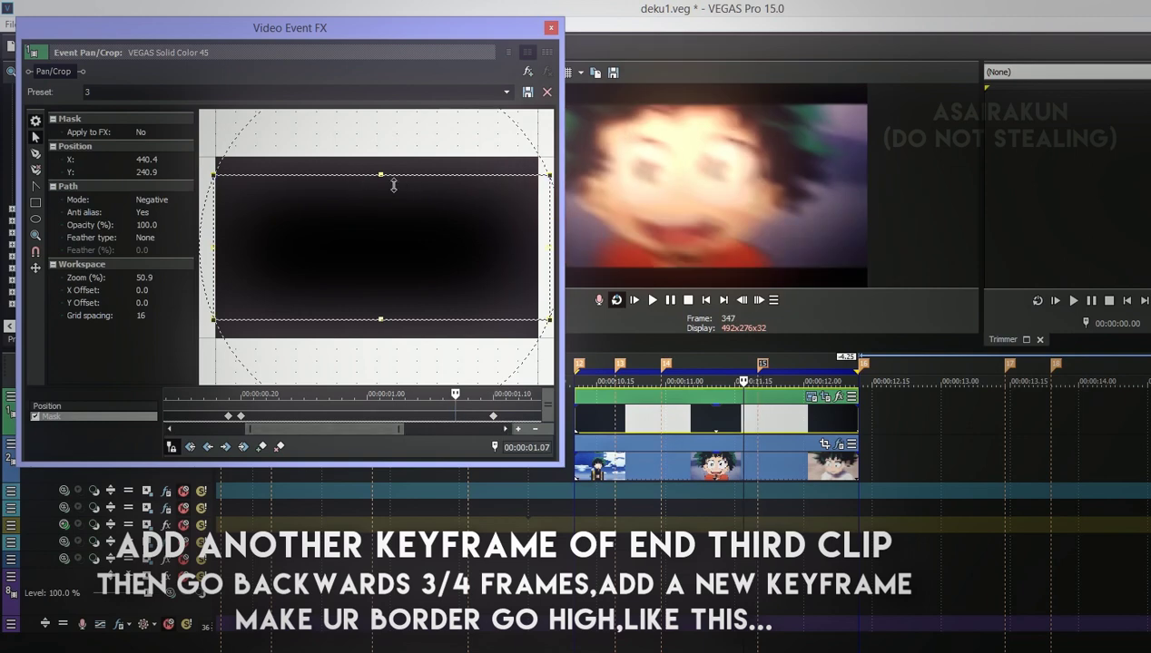
left_click_drag(391, 332, 393, 319)
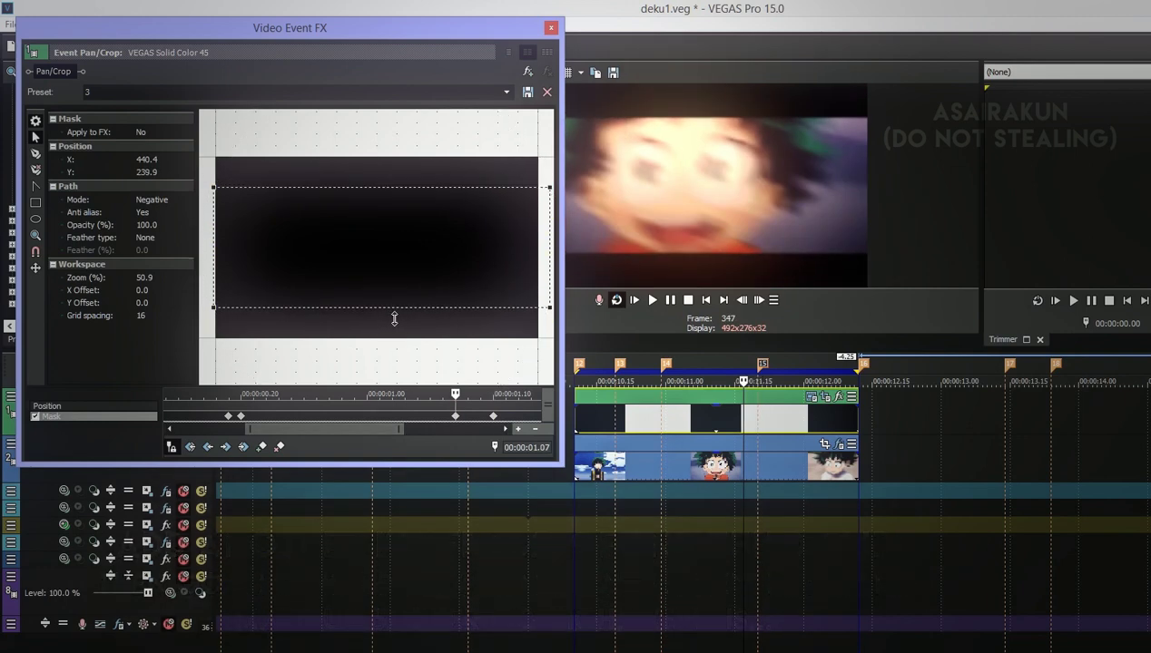
Set the mask keyframes' fade types, using Fast at 00:00:00.01 and Slow at marker 15, and play back the border animation.
left_click(535, 432)
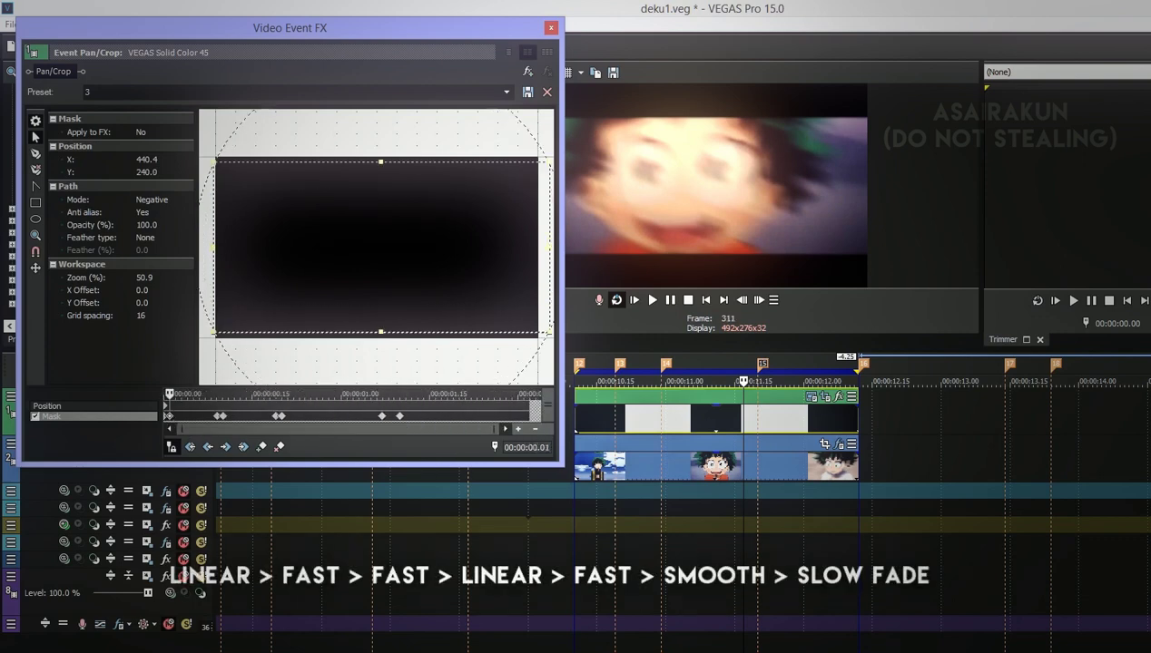
right_click(170, 416)
left_click(213, 517)
right_click(220, 415)
left_click(260, 545)
right_click(279, 415)
left_click(309, 521)
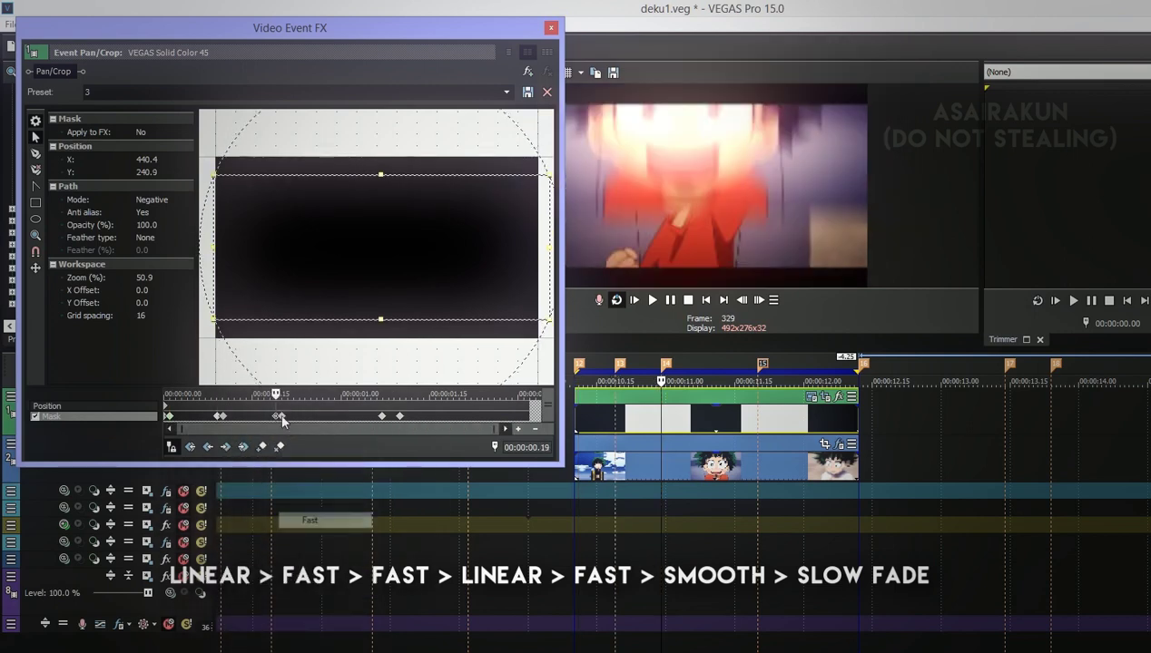
right_click(381, 416)
left_click(426, 535)
right_click(399, 415)
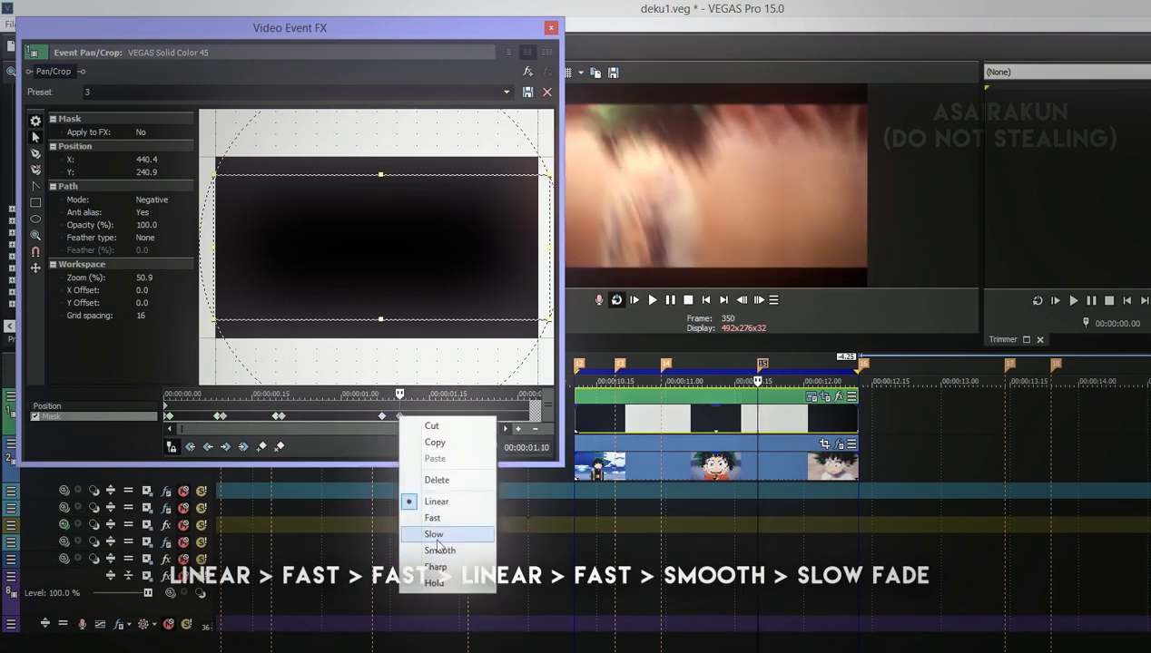
left_click(435, 535)
left_click(283, 417)
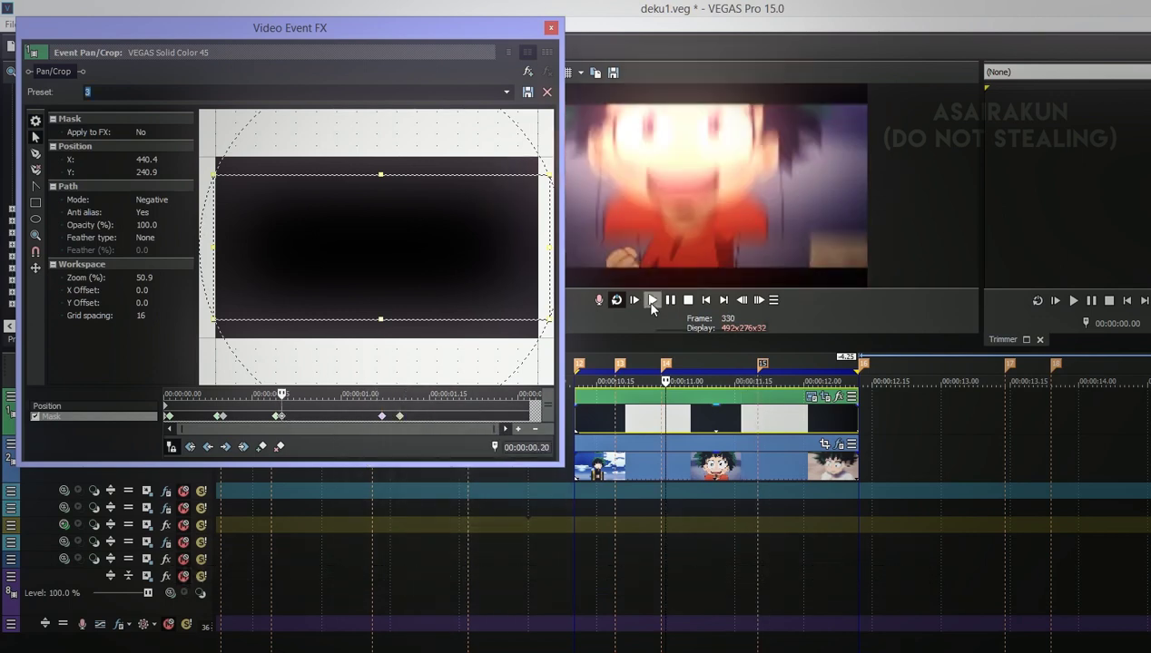
left_click(652, 300)
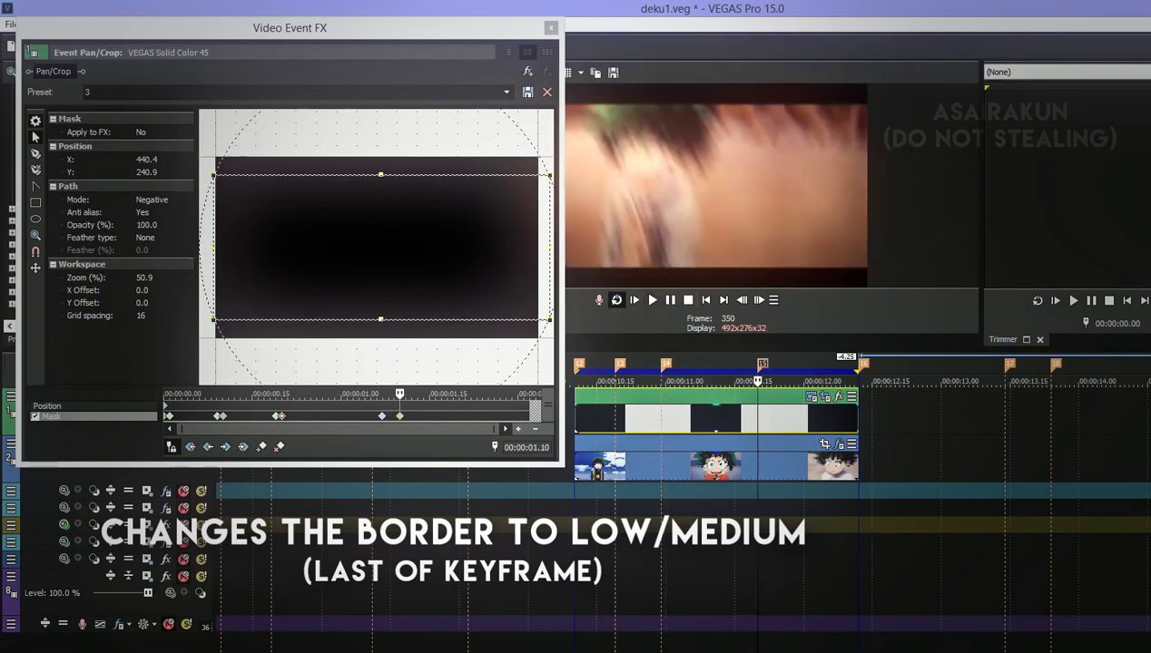
Apply border preset 2 with a Smooth fade to the last mask keyframe, and play back the clip.
left_click(401, 416)
left_click(505, 92)
left_click(103, 120)
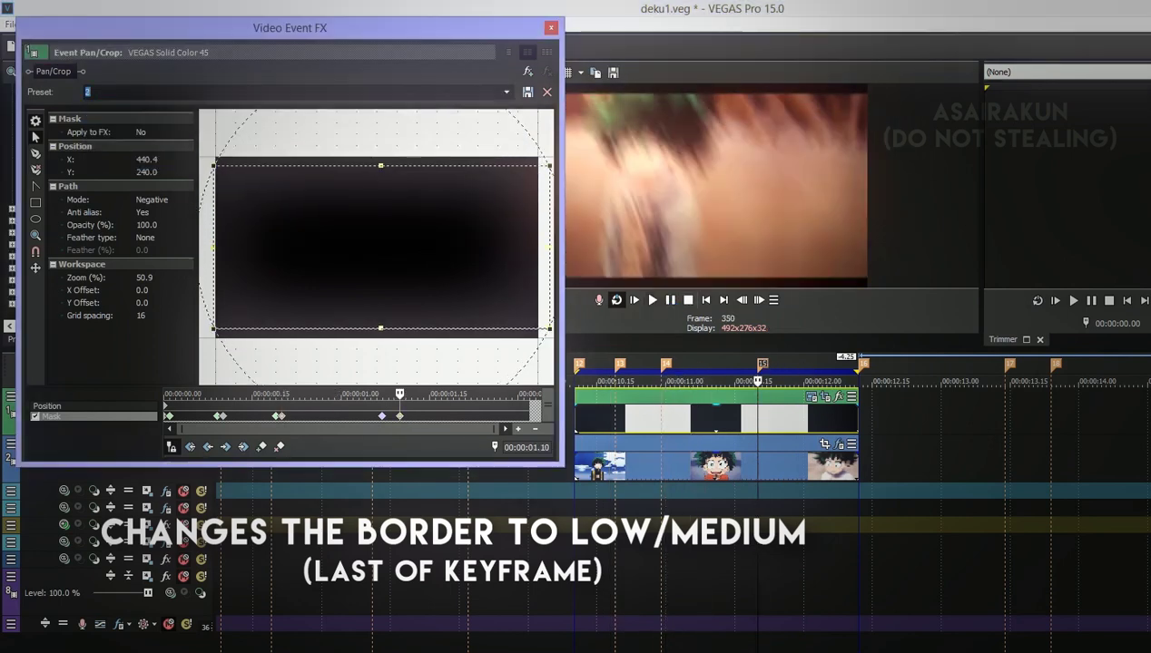
right_click(400, 419)
left_click(395, 416)
right_click(400, 418)
left_click(449, 551)
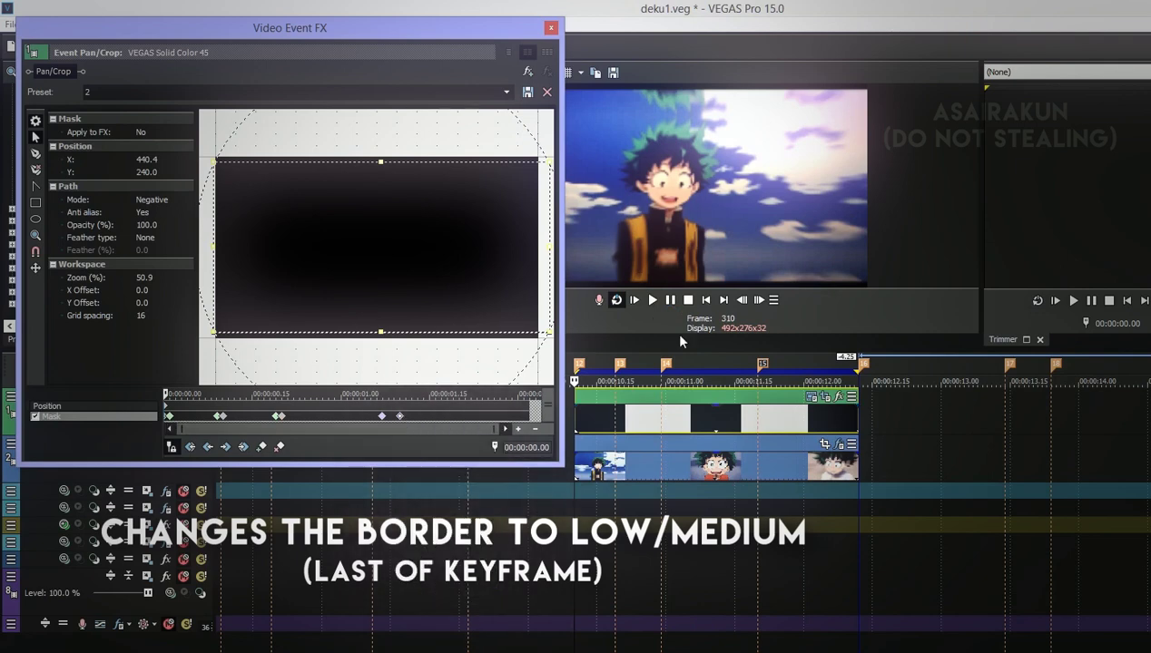
left_click(652, 299)
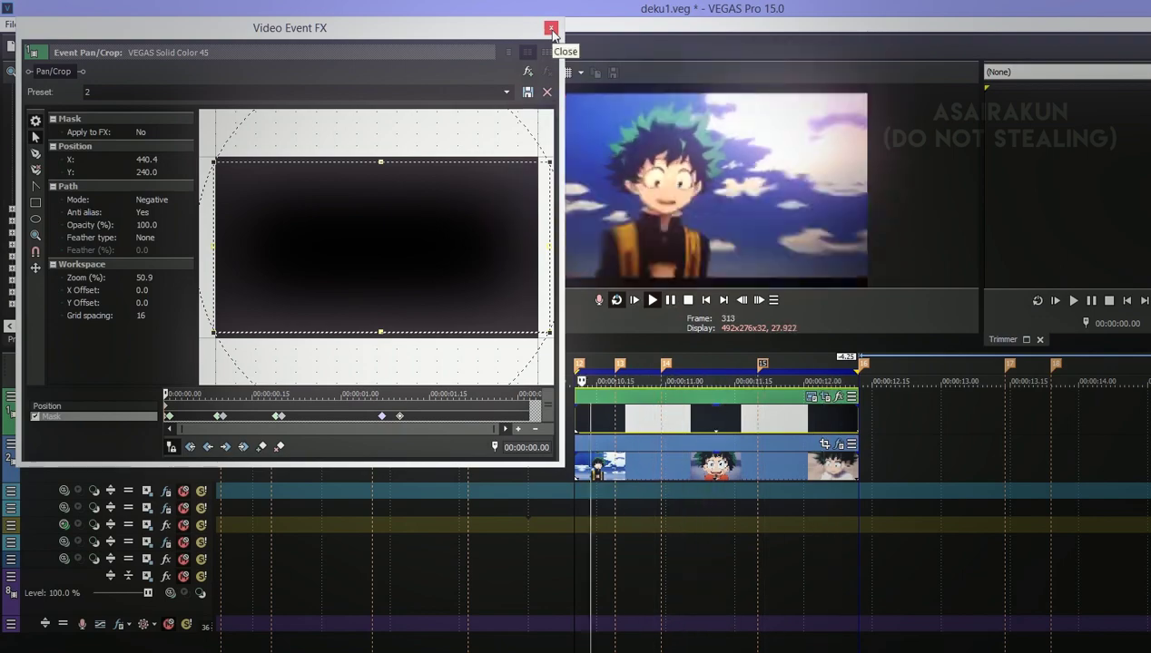
left_click(550, 29)
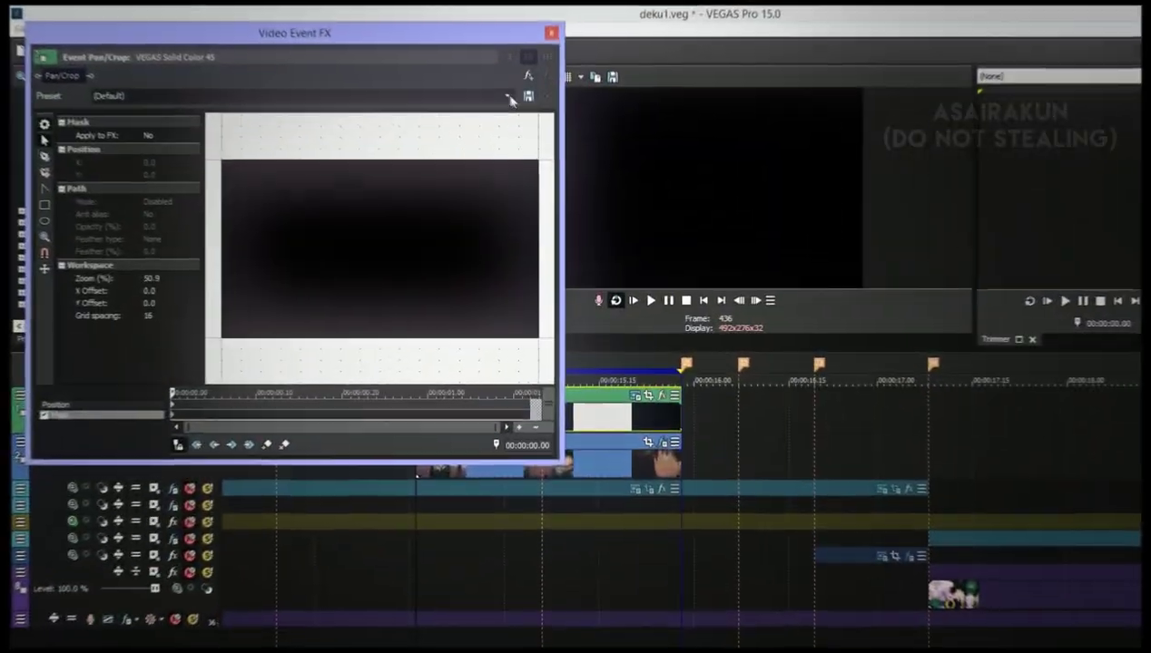
Apply border preset 2 to the third clip's black event mask and add a keyframe at marker 20.
left_click(509, 98)
left_click(197, 129)
mouse_move(561, 382)
left_mouse_down()
mouse_move(437, 382)
mouse_move(573, 388)
left_mouse_up()
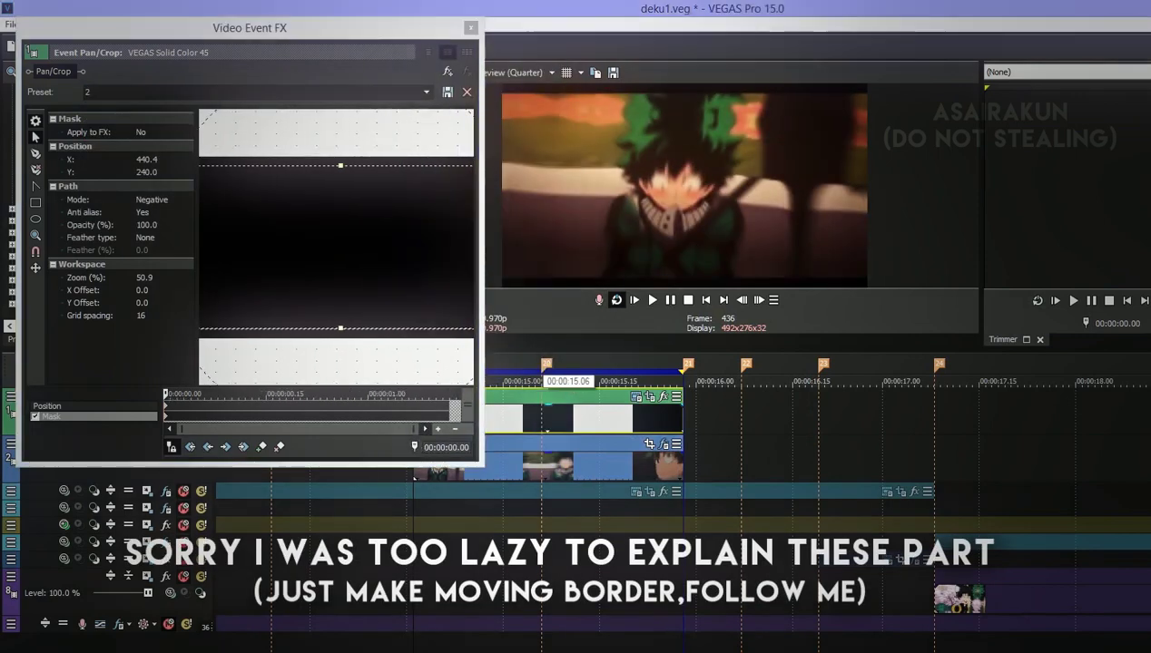
left_click(547, 366)
left_click(262, 447)
Create a Smooth mask keyframe at 00:00:00.15 from border preset 3, narrowing the mask opening for taller borders.
left_click(258, 395)
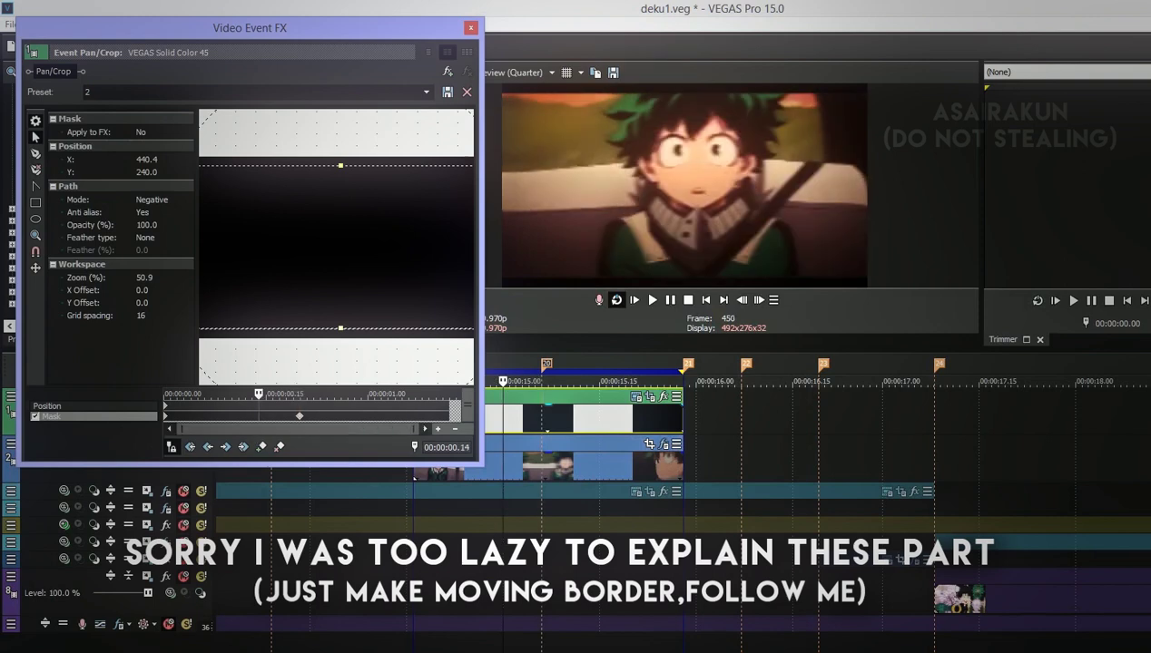
left_click(427, 93)
left_click(115, 154)
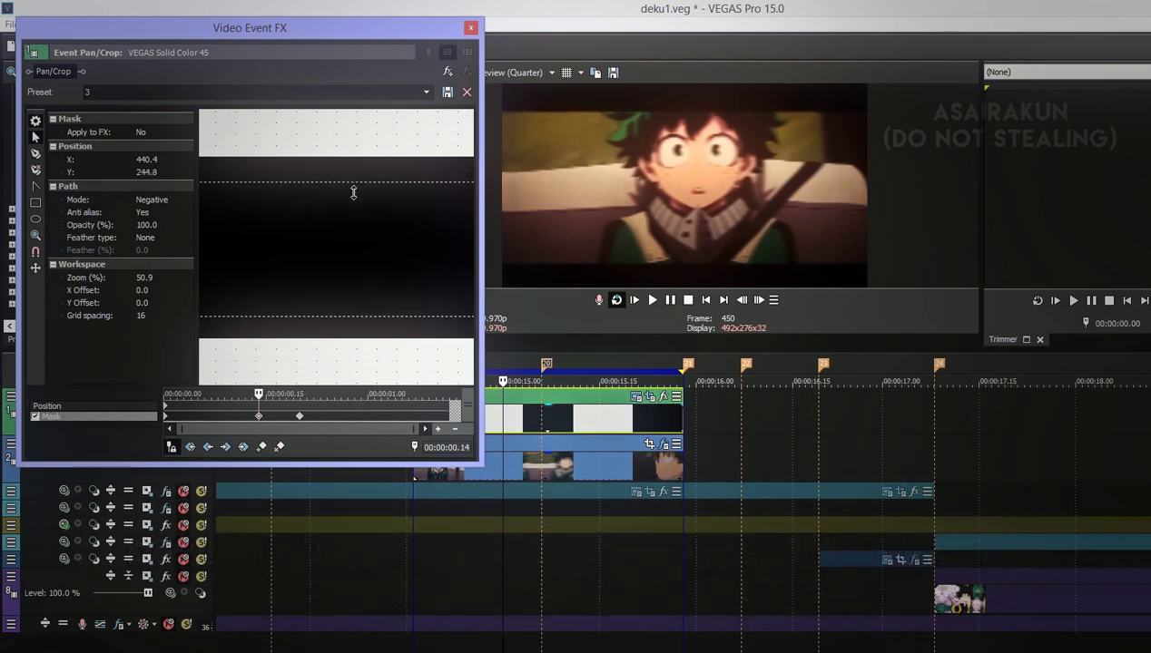
right_click(269, 418)
left_click(313, 561)
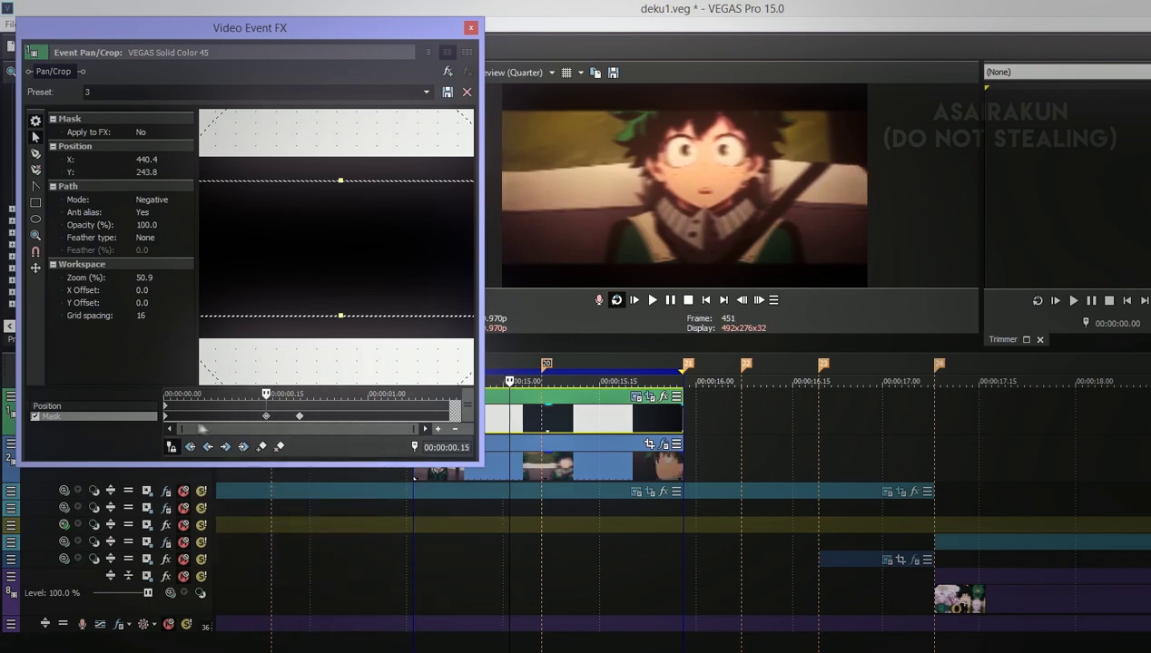
Set the first and marker 20 mask keyframes to Fast fade, and add a keyframe one frame after marker 20.
left_click(165, 416)
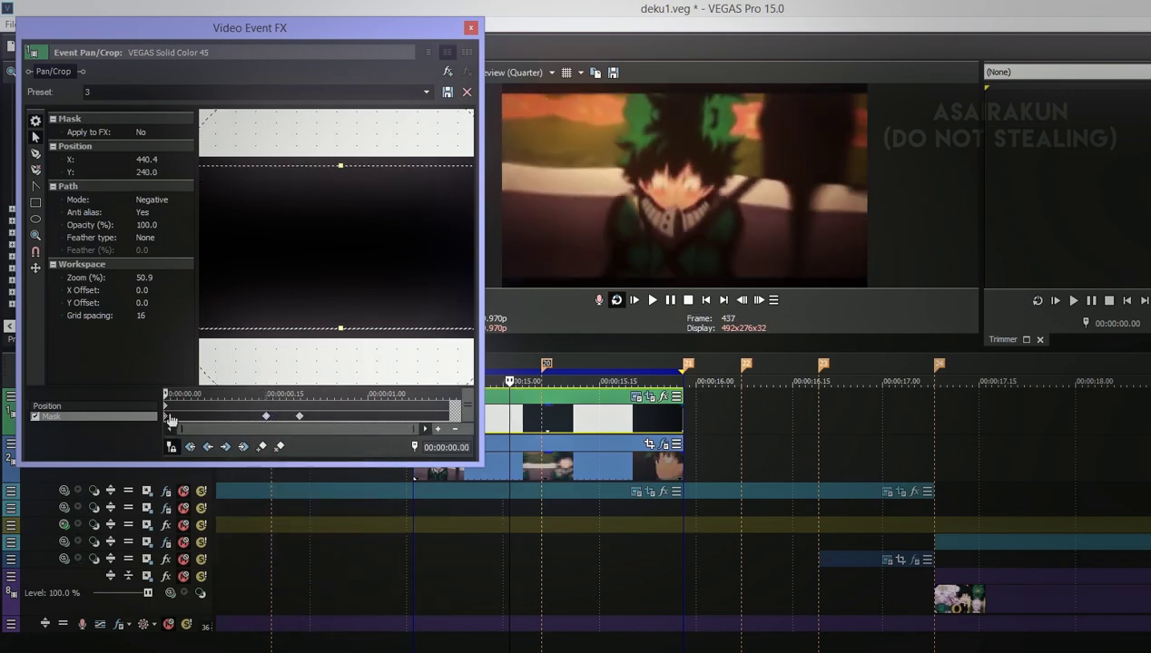
right_click(167, 417)
left_click(199, 519)
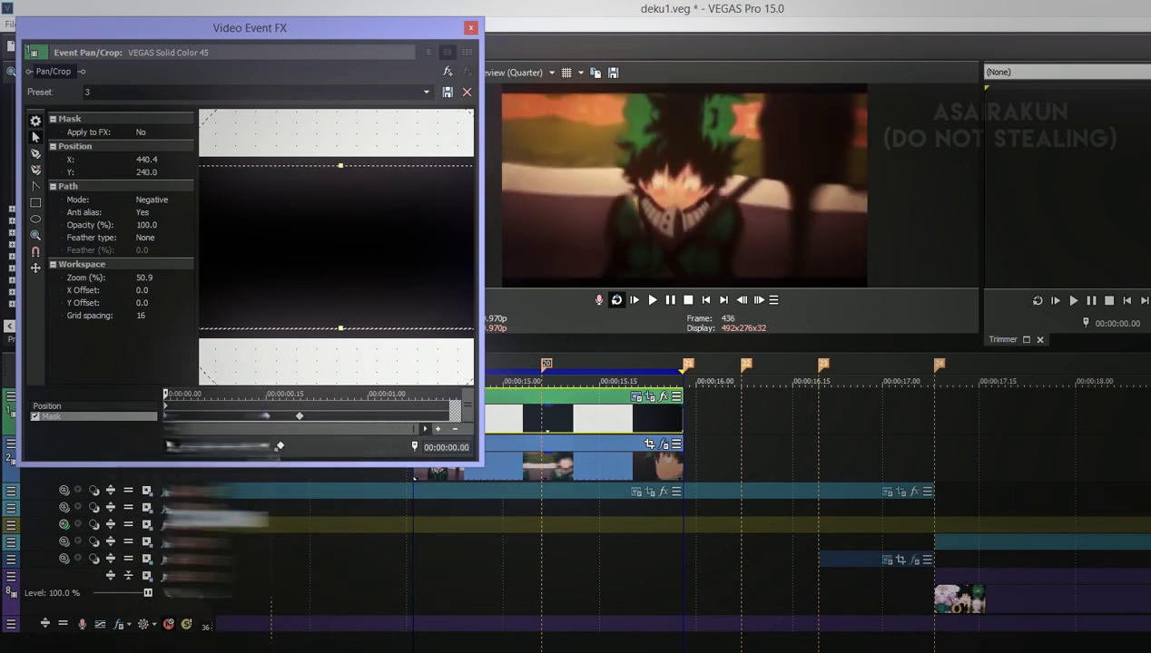
right_click(301, 419)
left_click(337, 523)
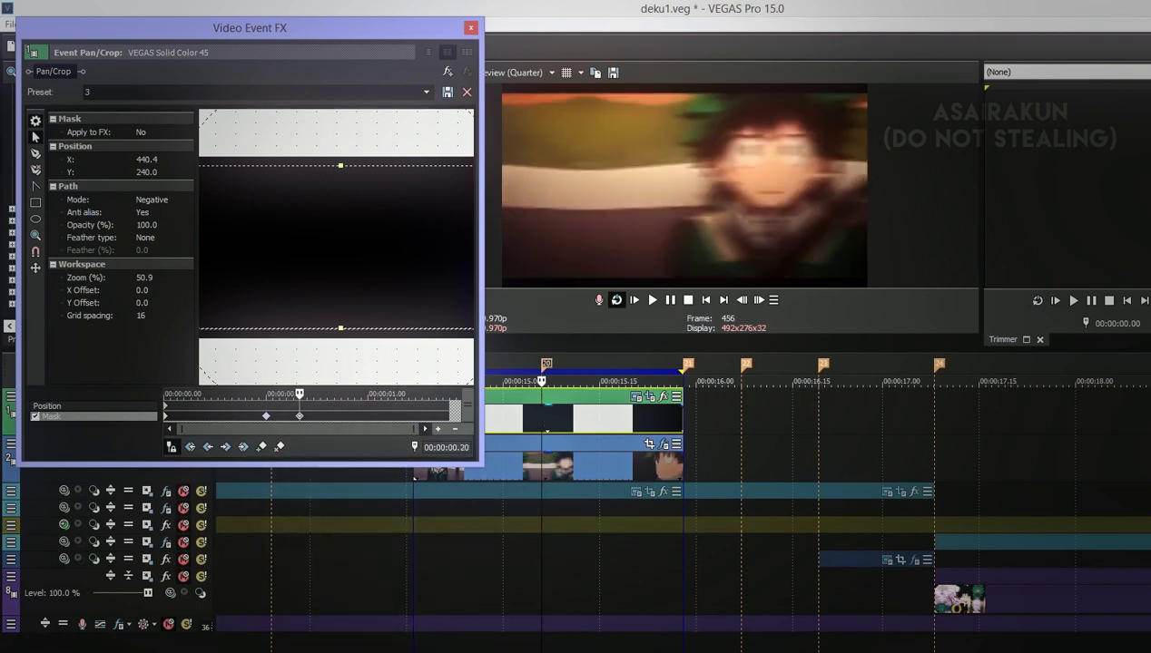
left_click(758, 308)
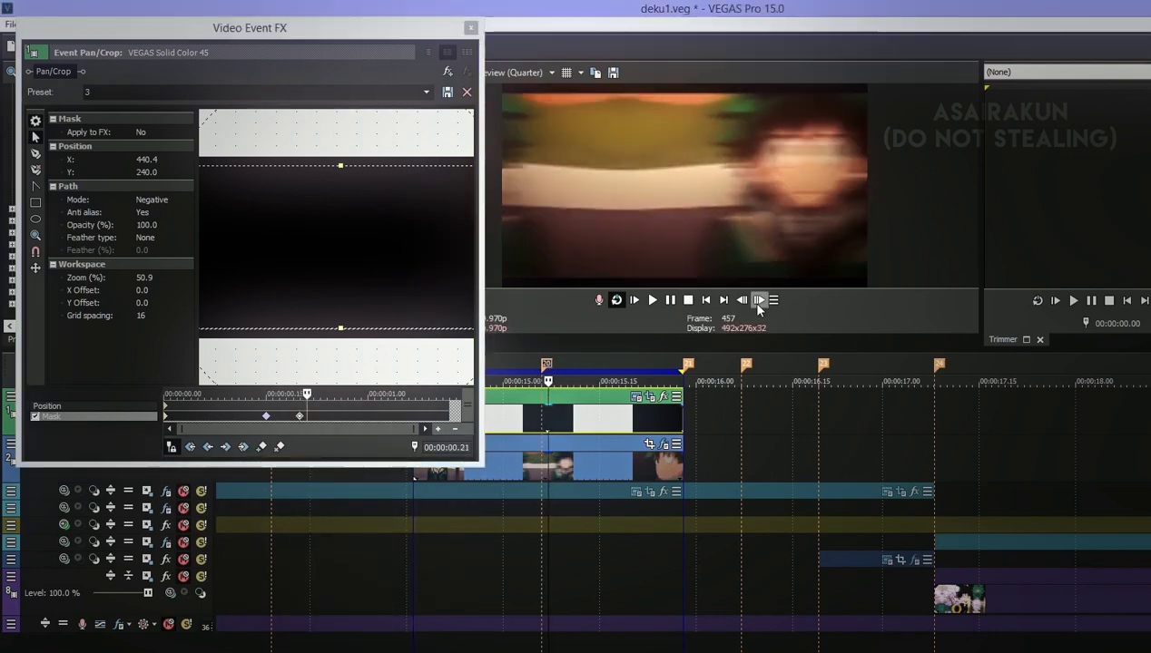
left_click(261, 452)
Add a mask keyframe with border preset 3 at 00:00:01.07 and one with preset 2 near the event's end.
left_click(650, 464)
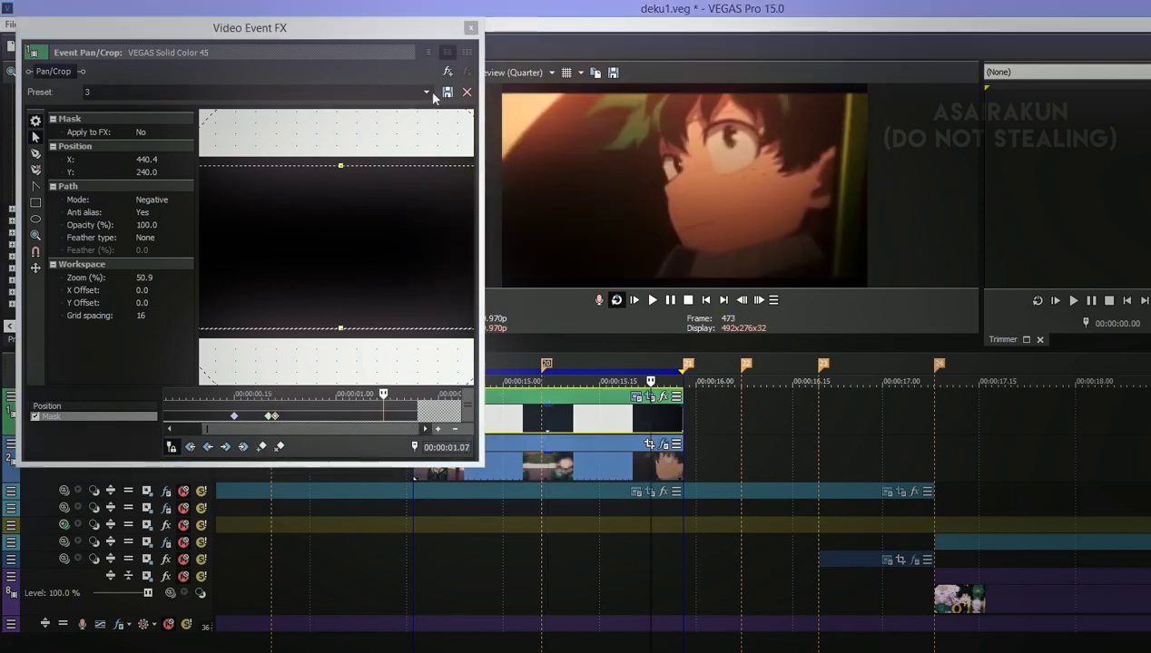
left_click(136, 92)
left_click(141, 135)
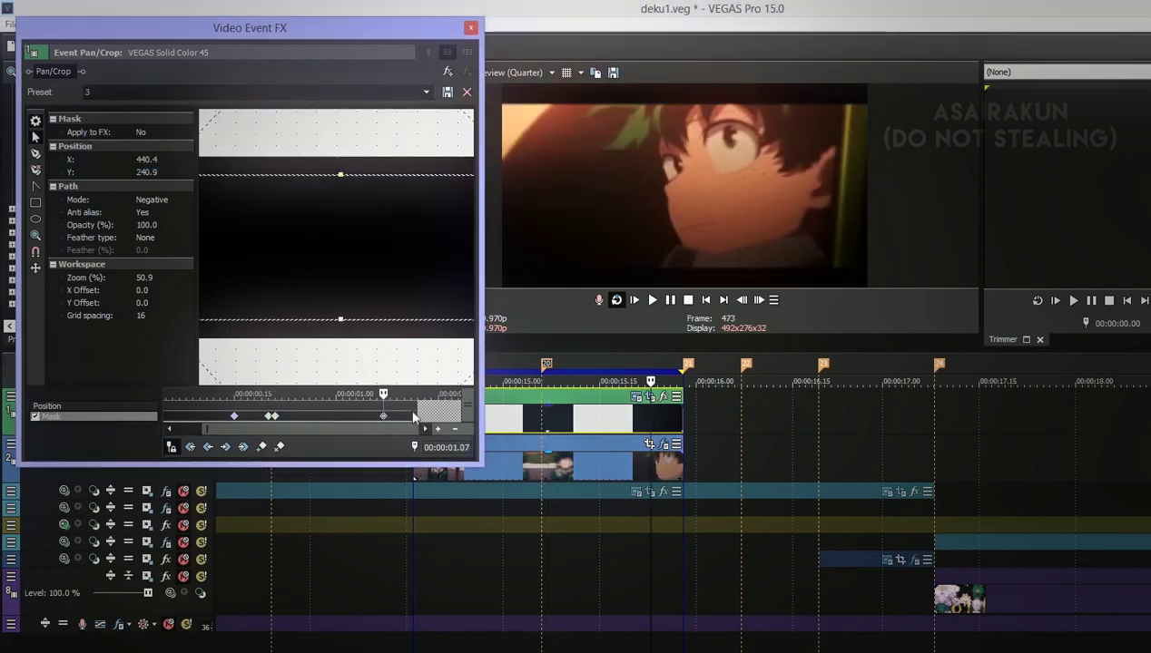
left_click(410, 396)
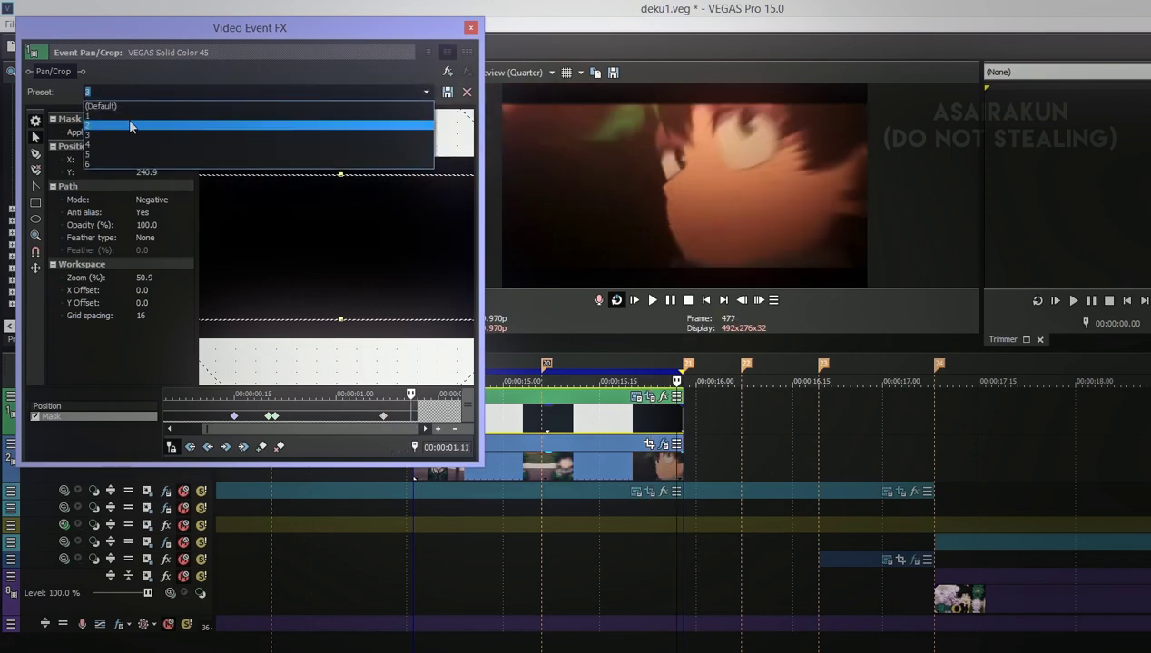
left_click(130, 123)
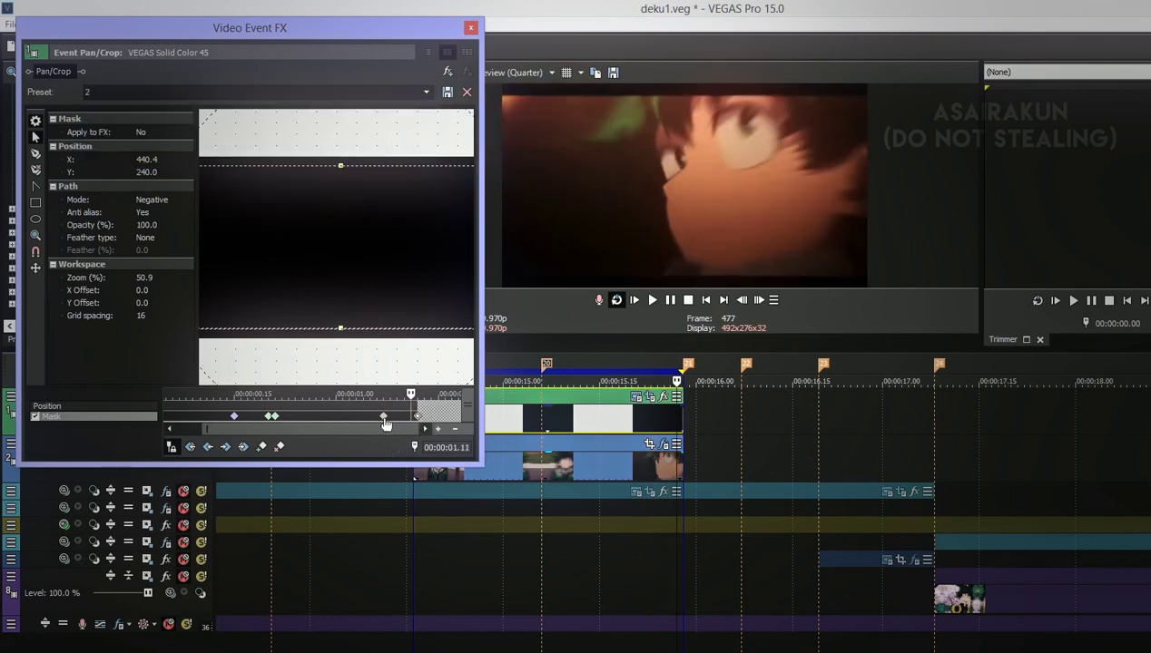
Set the mask keyframe at 00:00:01.07 to Smooth, and the marker 20 and final mask keyframes to Slow.
left_click(383, 416)
right_click(383, 416)
left_click(424, 550)
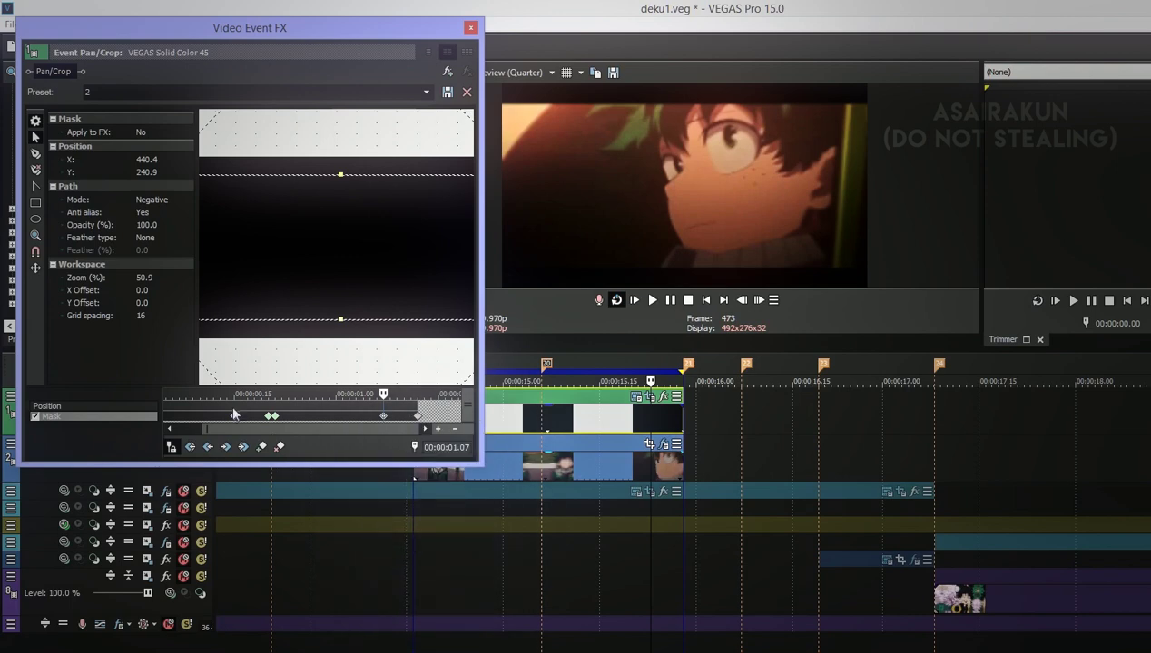
left_click(272, 416)
right_click(272, 416)
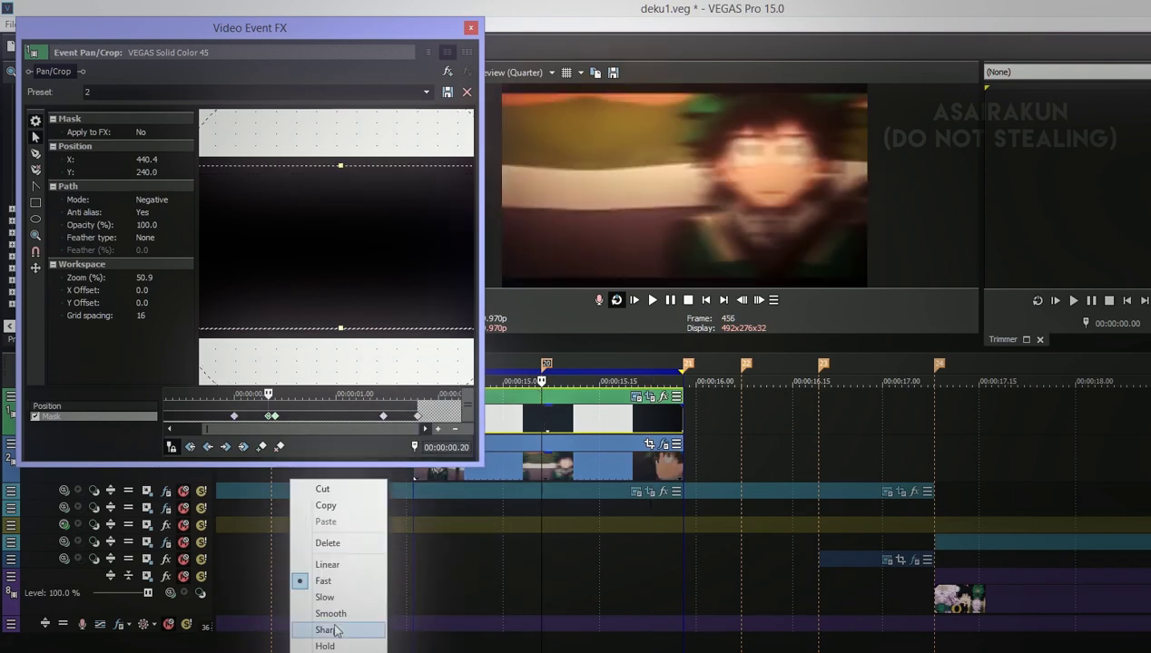
left_click(326, 597)
right_click(418, 417)
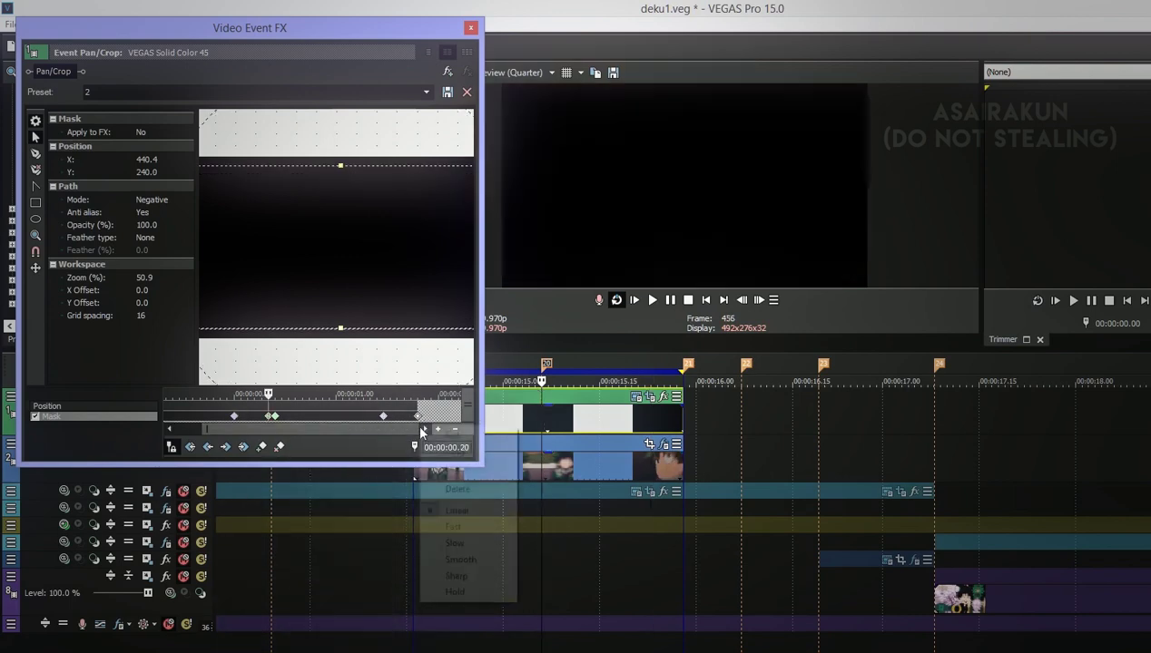
left_click(459, 544)
Play back the looped section around marker 20 to check the moving border animation.
left_click(547, 365)
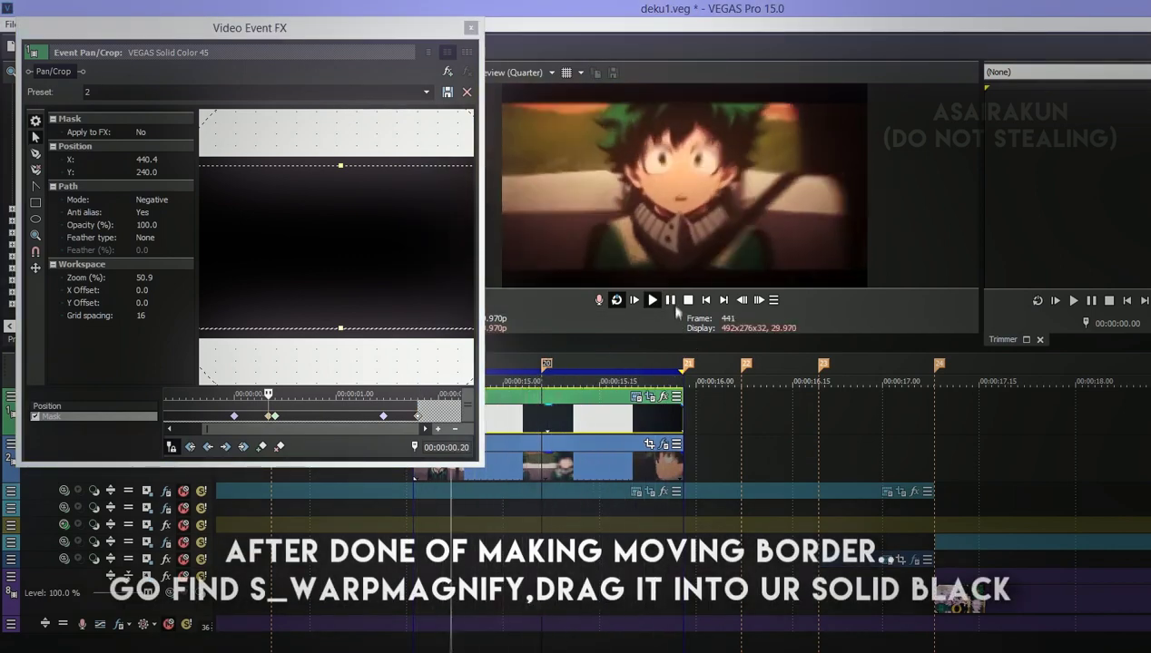
left_click_drag(320, 429, 289, 429)
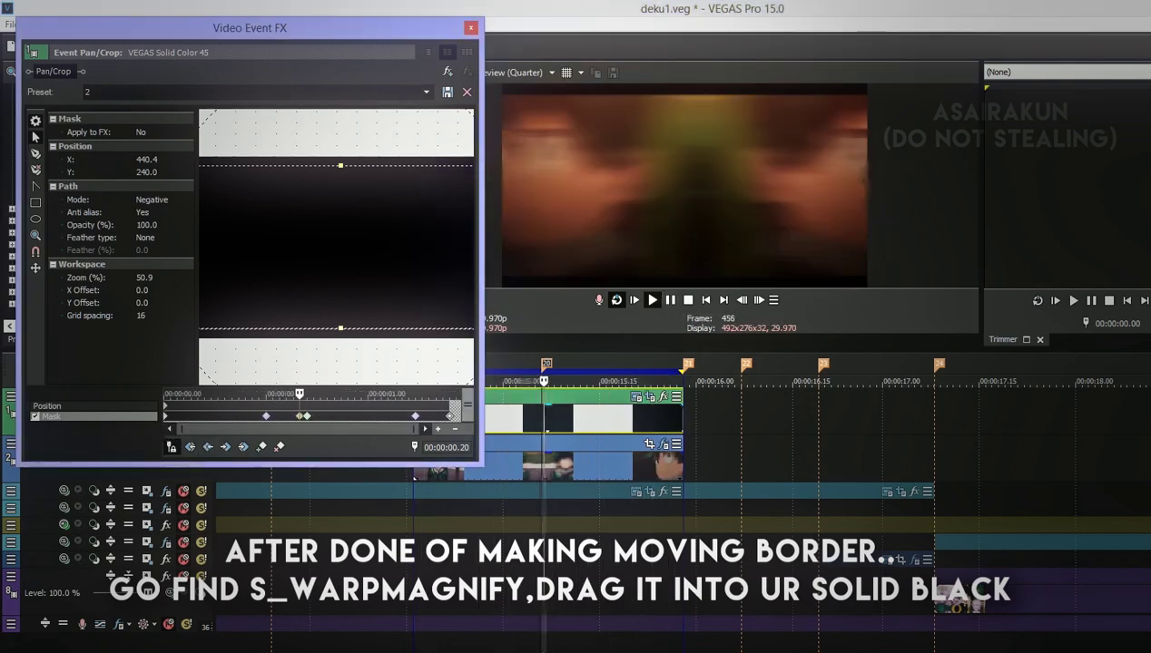
left_click(671, 300)
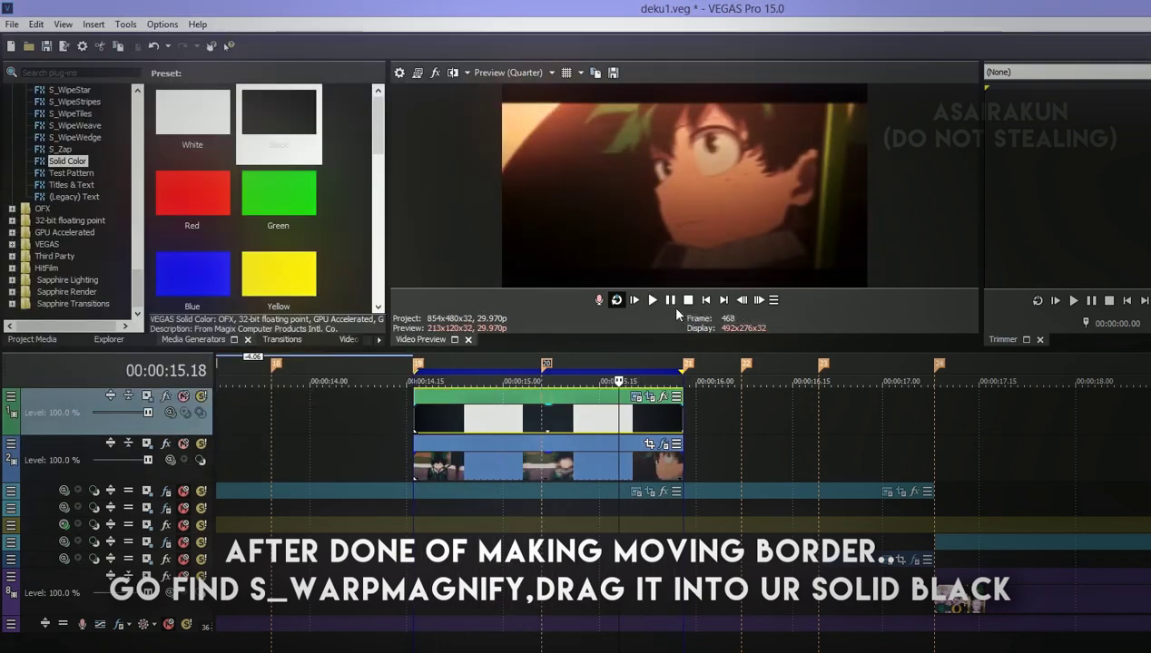
Apply the S_WarpMagnify video effect with the warp 1.0 preset to the black Solid Color event above the third clip.
left_click(500, 419)
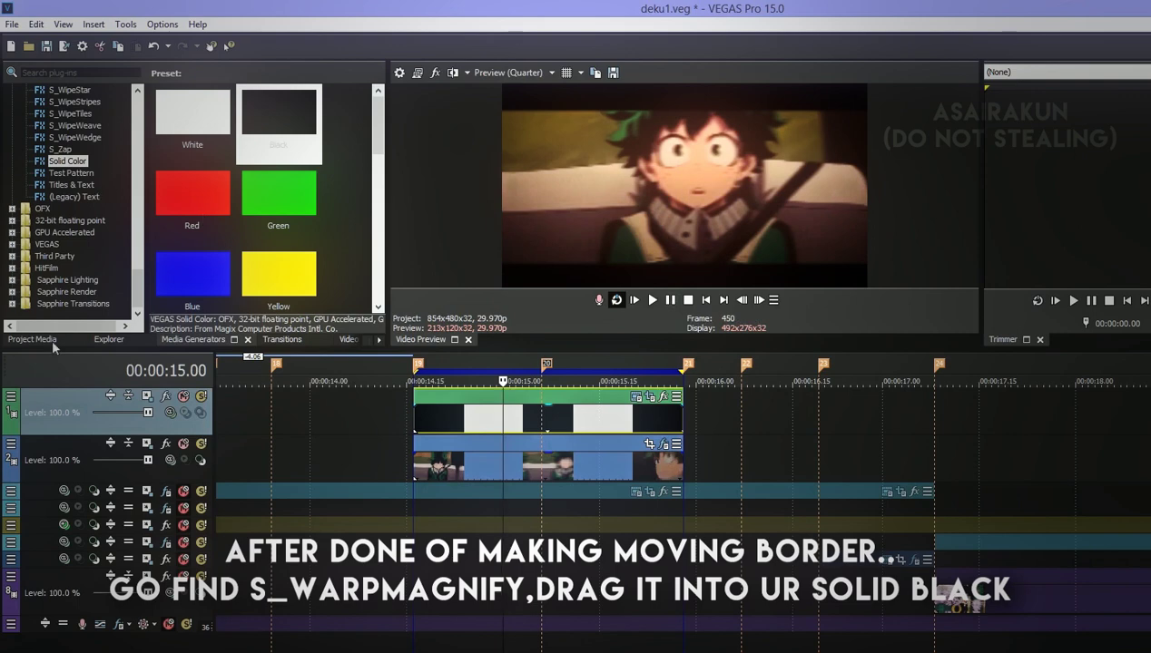
left_click(53, 343)
left_click(279, 341)
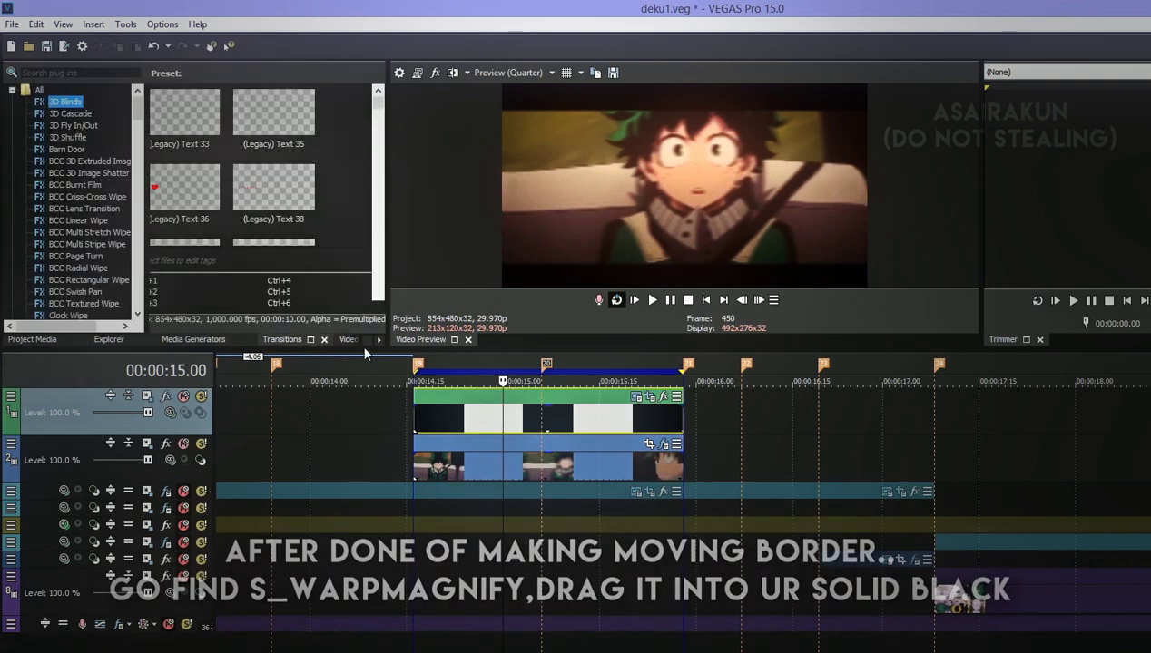
left_click(349, 340)
left_click_drag(147, 296, 143, 277)
left_click(98, 186)
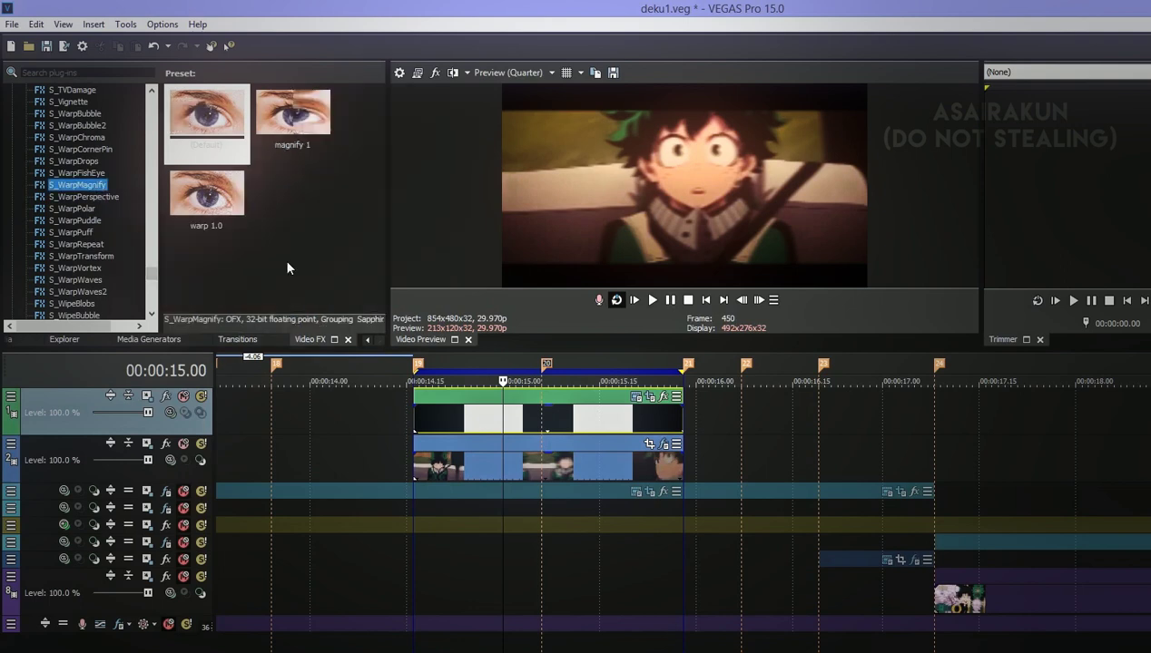
left_click(199, 238)
left_click_drag(199, 237, 447, 419)
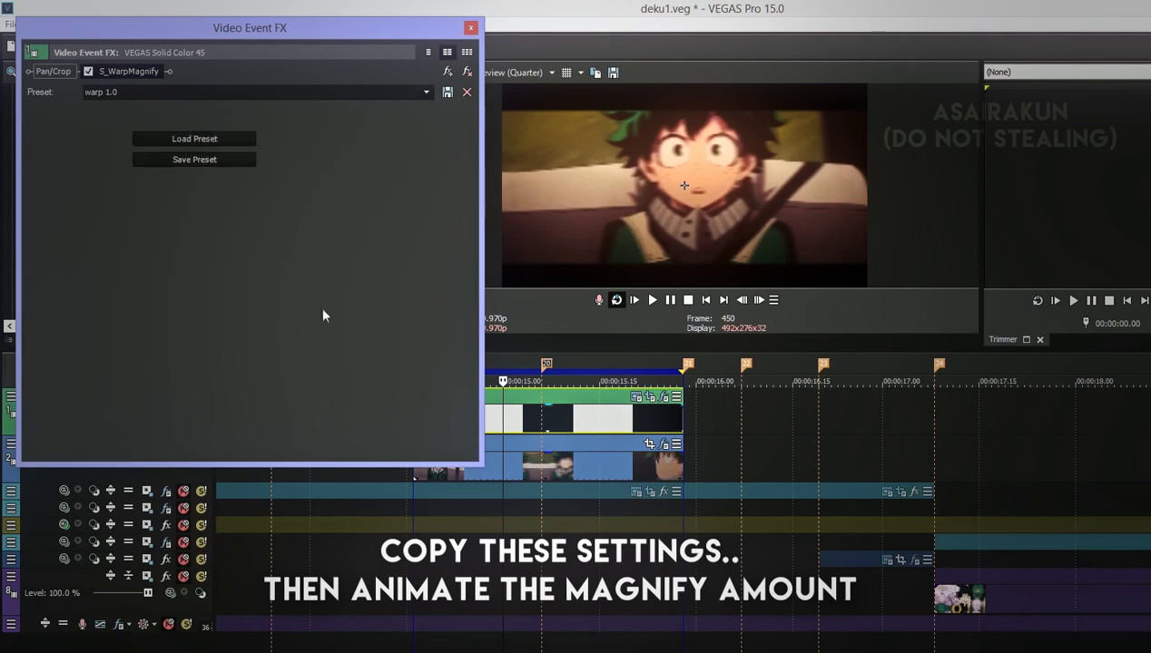
Add Magnify Amount keyframes at marker 20 and at 00:00:00.15 in the S_WarpMagnify effect.
left_click_drag(719, 297, 454, 297)
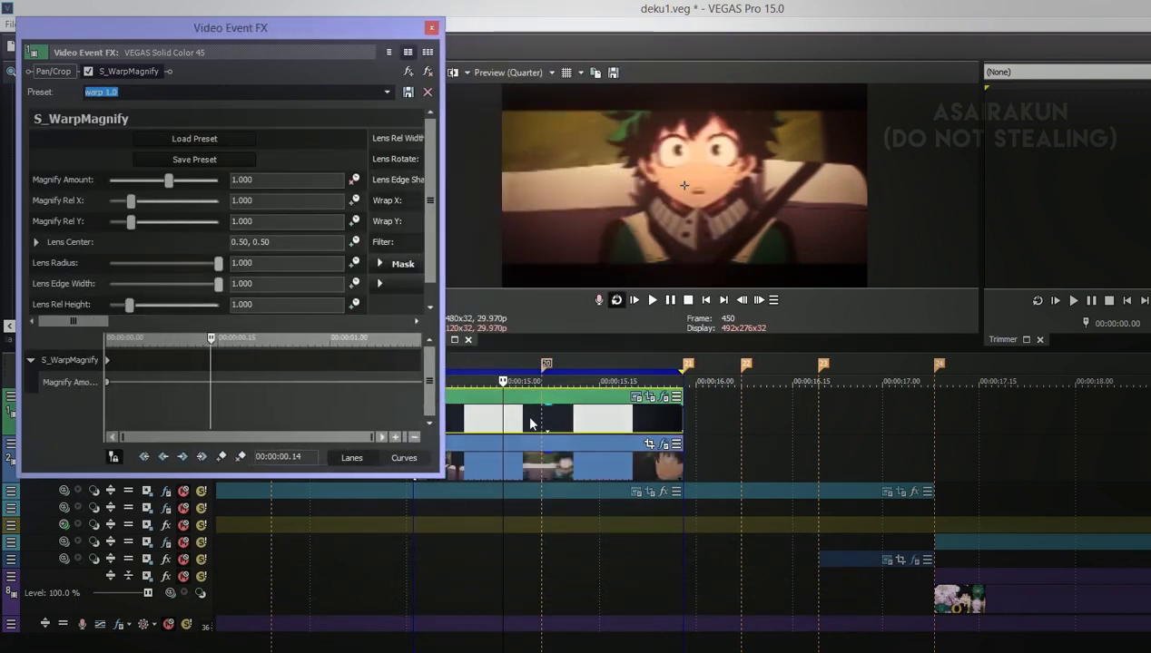
left_click(546, 365)
left_click(222, 457)
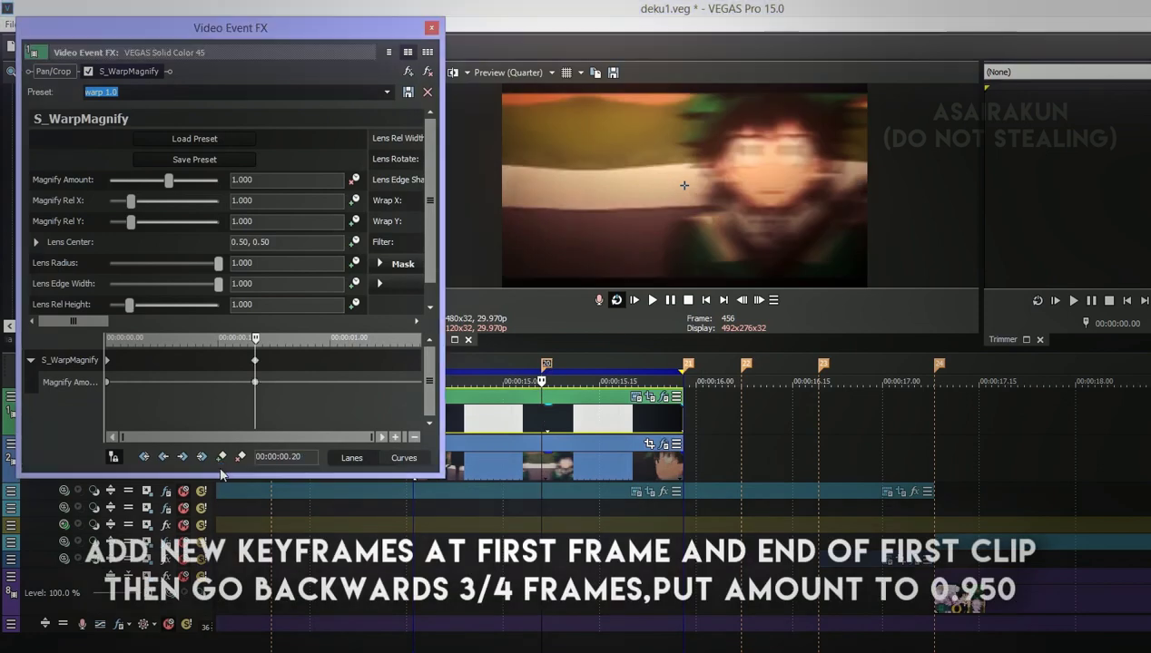
left_click(216, 373)
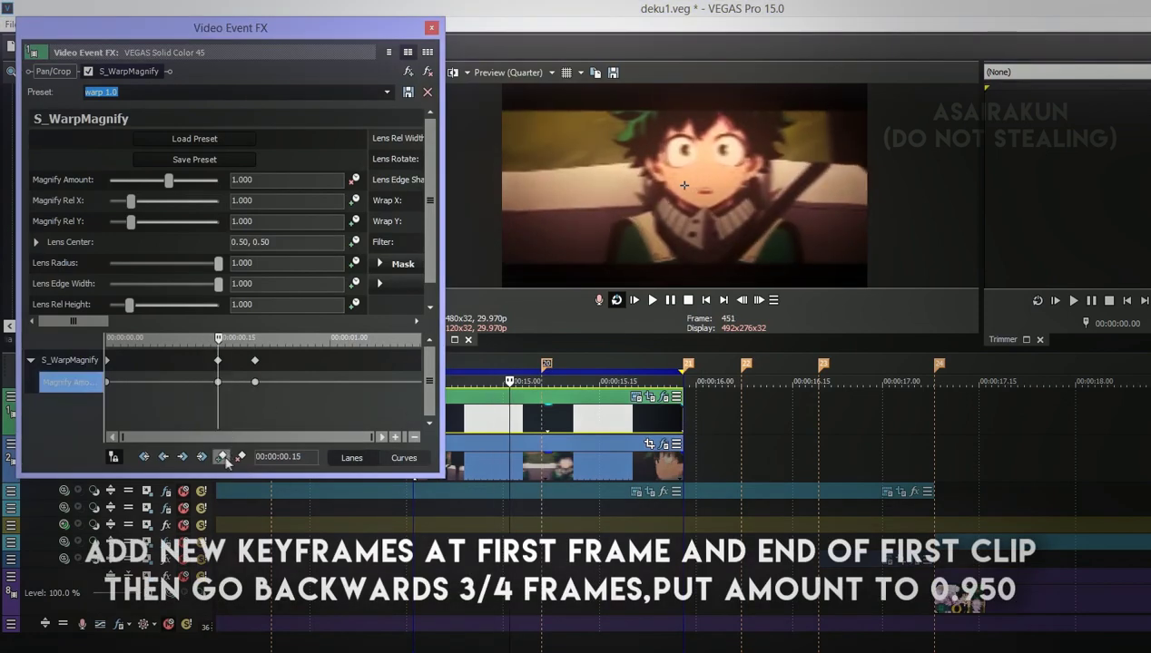
Try Magnify Amount values of 1.020 and 0.930 on the 00:00:00.15 keyframe.
left_click_drag(172, 184, 175, 187)
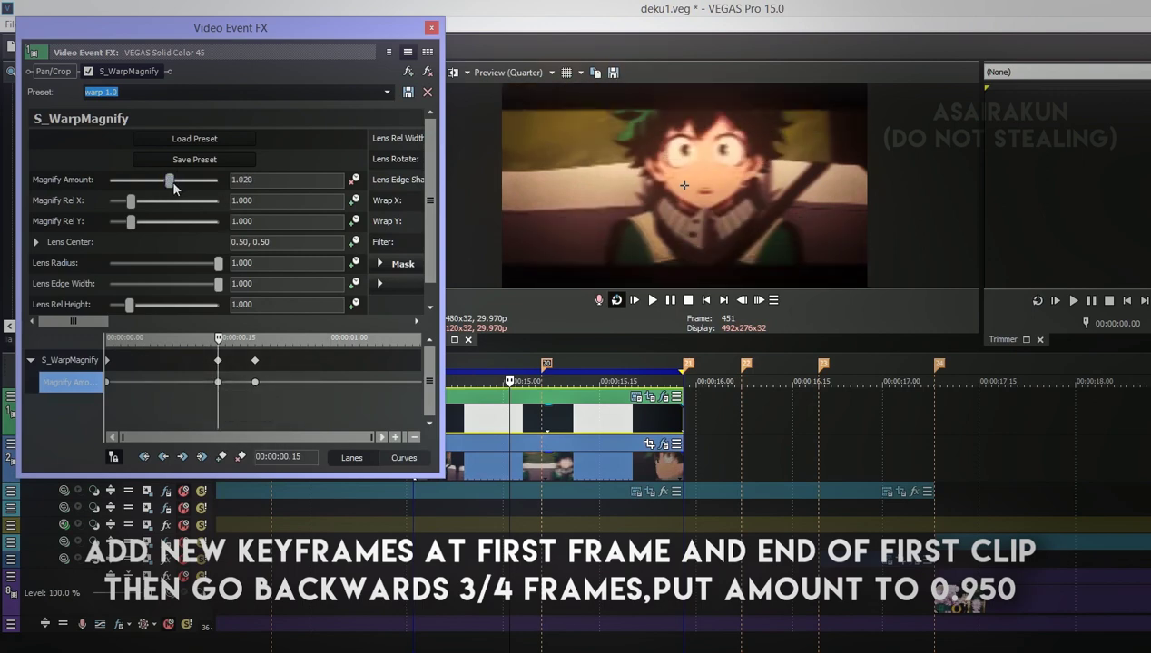
left_click_drag(171, 179, 175, 187)
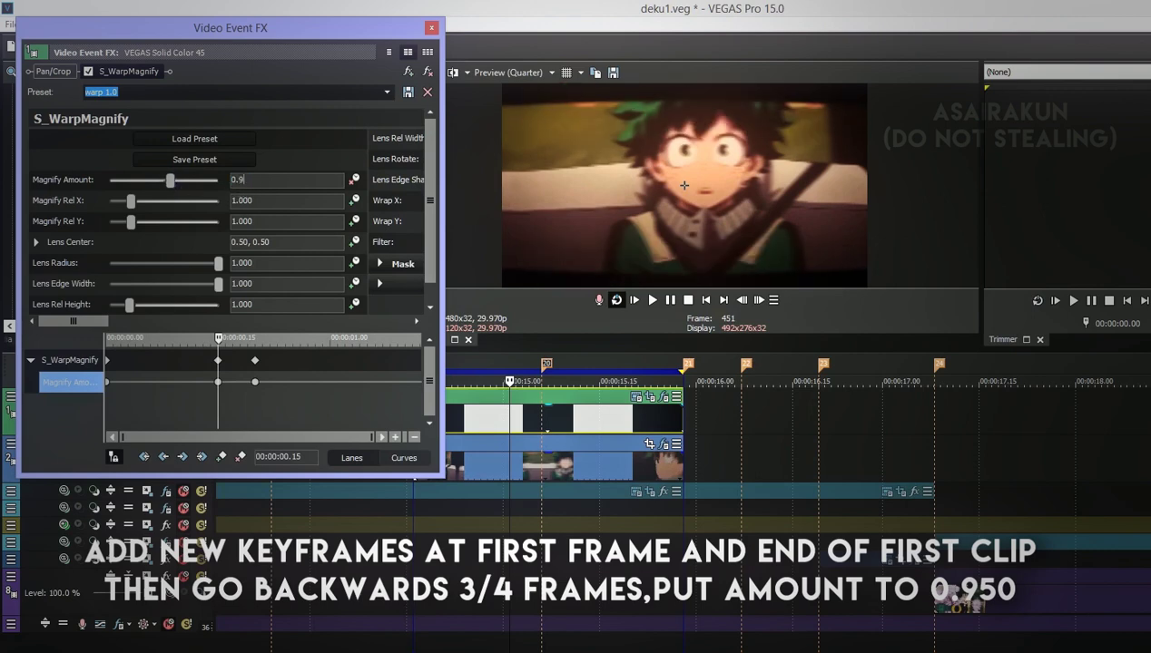
key("Return")
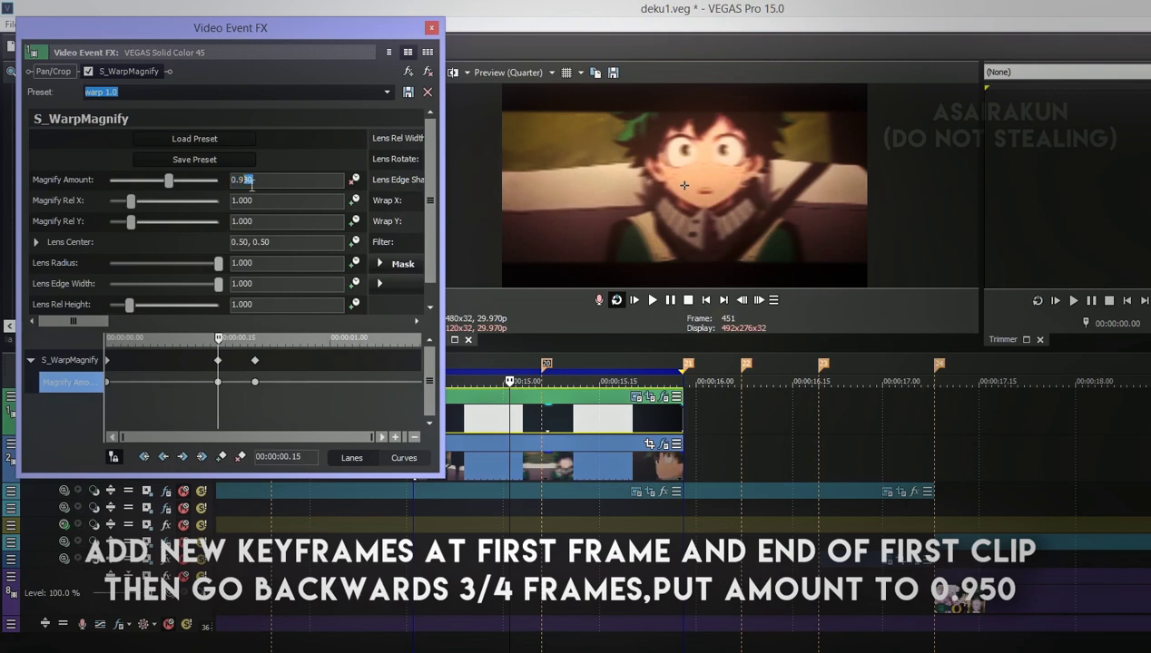
type("0.9")
key("Return")
left_click_drag(243, 181, 256, 189)
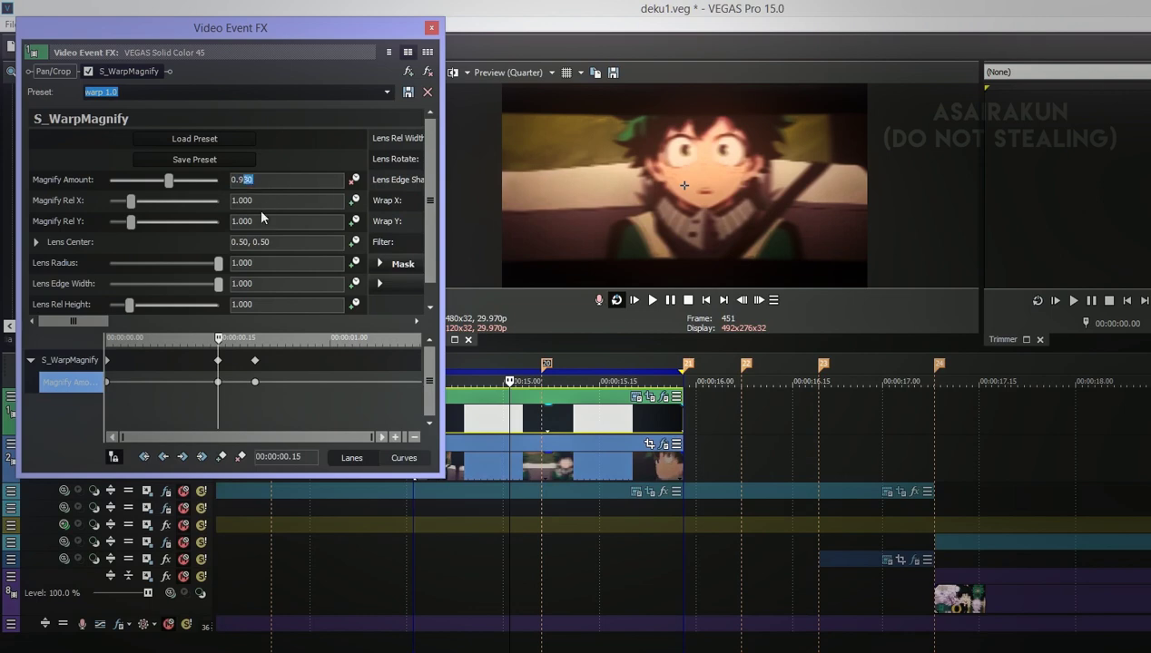
Set the 00:00:00.15 keyframe's Magnify Amount to 0.950, checking it in Good (Half) quality before returning to Preview (Quarter).
left_click(508, 72)
mouse_move(514, 118)
left_click(458, 151)
left_click_drag(240, 182, 256, 185)
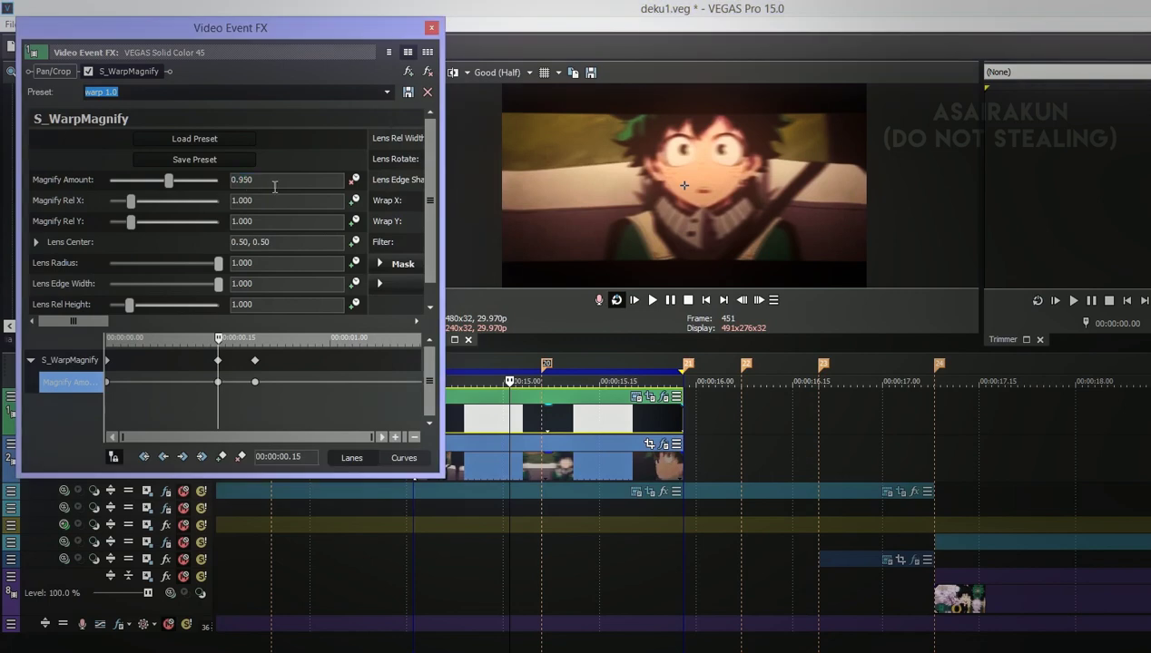
left_click(508, 71)
mouse_move(514, 101)
left_click(452, 150)
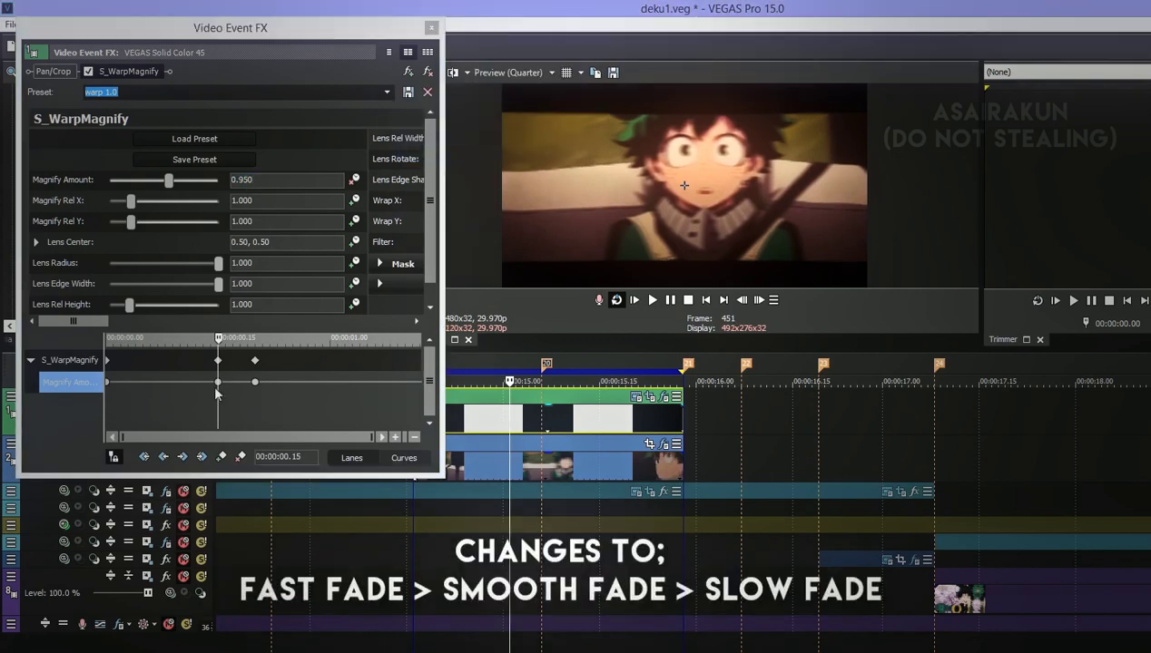
Set the Magnify Amount keyframes to Fast fade at the start, Smooth at 00:00:00.15 and Slow at marker 20, and play back the result.
left_click(217, 383)
right_click(216, 383)
left_click(272, 516)
left_click(107, 383)
right_click(107, 383)
left_click(149, 517)
left_click(254, 382)
right_click(255, 382)
left_click(276, 528)
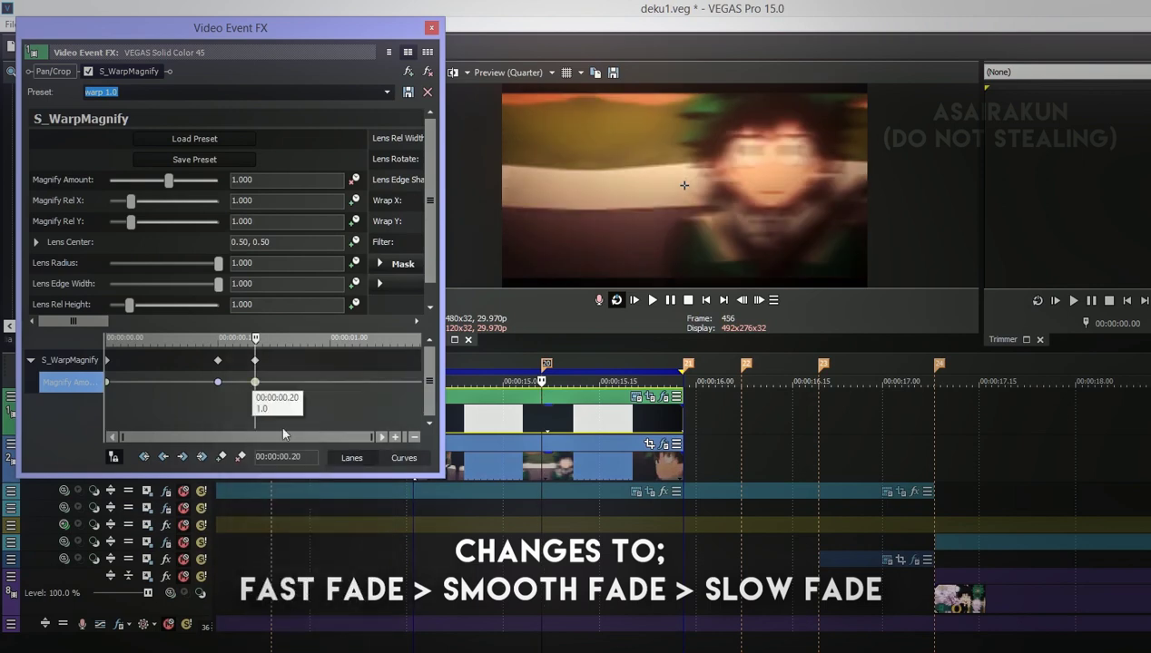
left_click(649, 300)
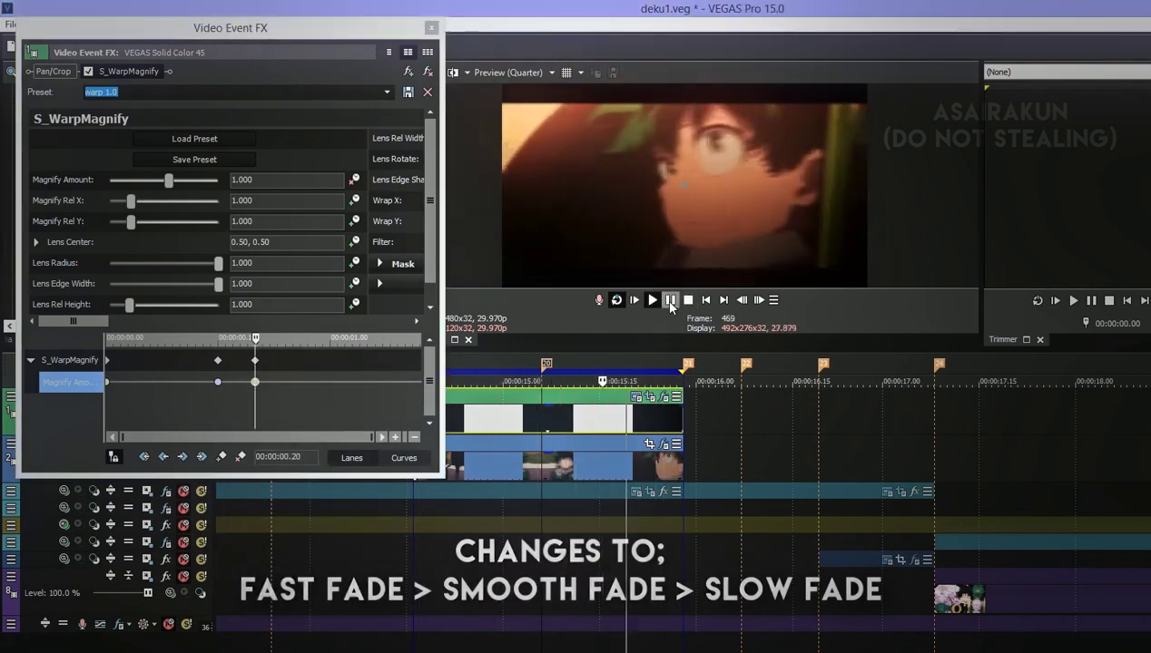
left_click(670, 300)
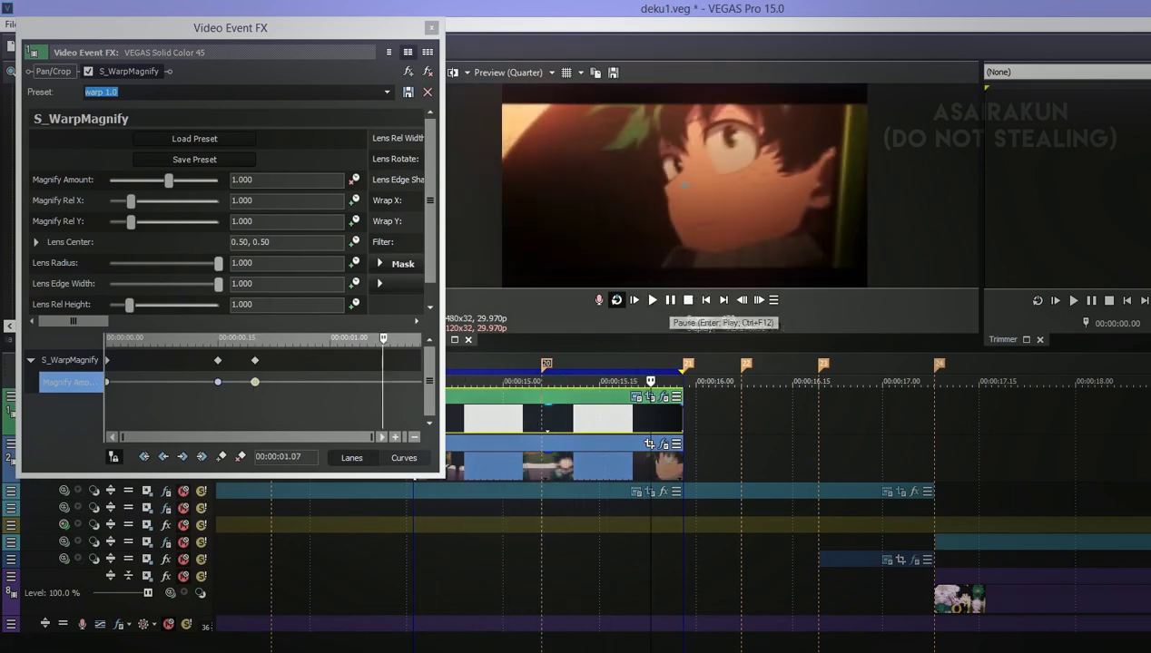
Add Magnify Amount keyframes one frame after marker 20, at 00:00:01.07, and near the event's end at 00:00:01.11.
left_click(546, 365)
left_click(759, 300)
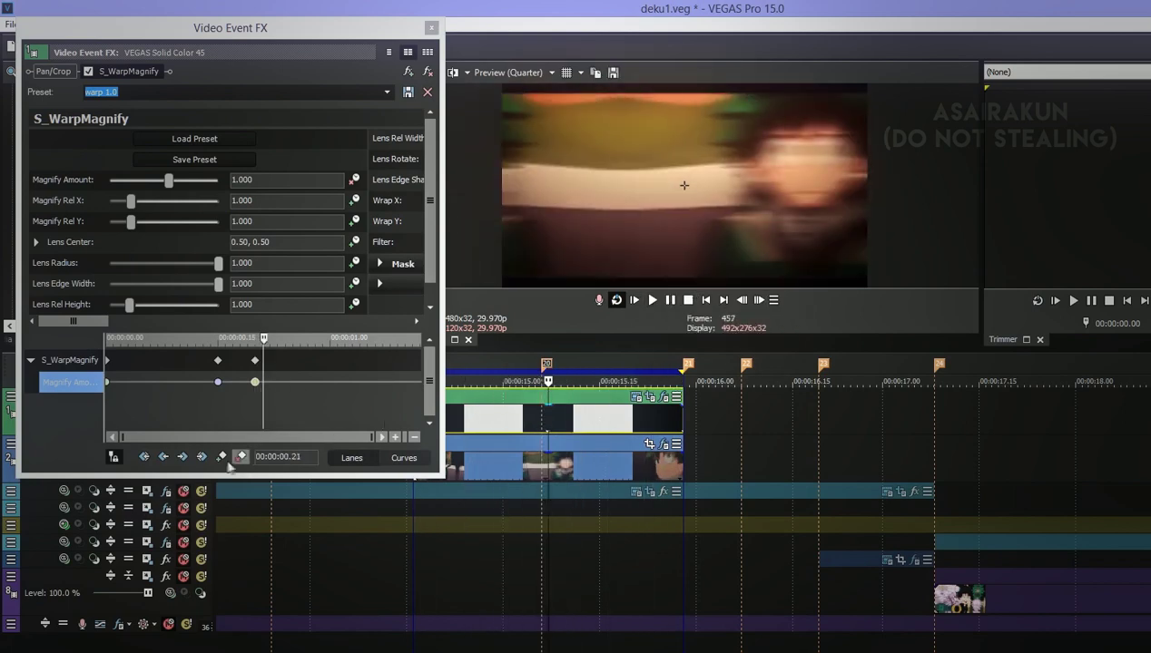
left_click(383, 385)
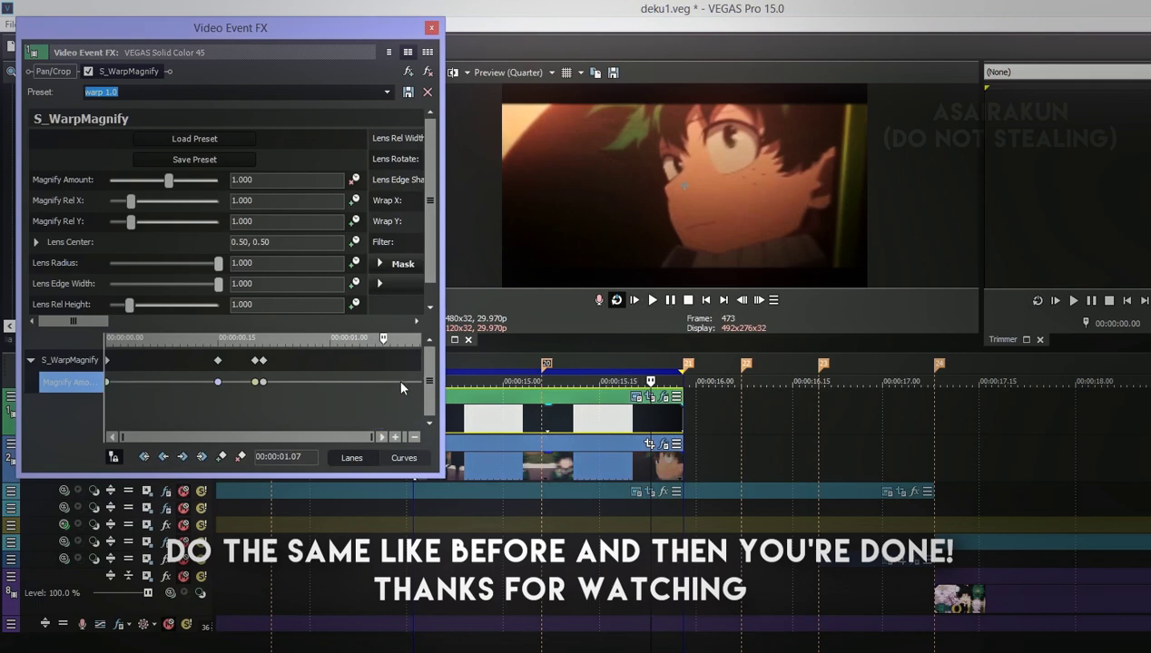
left_click(222, 456)
left_click(405, 365)
left_click(412, 365)
left_click(222, 456)
Adjust the Magnify Amount of the 00:00:01.07 keyframe and set that keyframe to Smooth fade.
left_click(383, 382)
left_click_drag(256, 181, 231, 192)
right_click(382, 383)
left_click(424, 504)
Set the 00:00:00.21 Magnify Amount keyframe to Fast fade and the 00:00:01.11 one to Slow fade, and play back the loop.
right_click(263, 382)
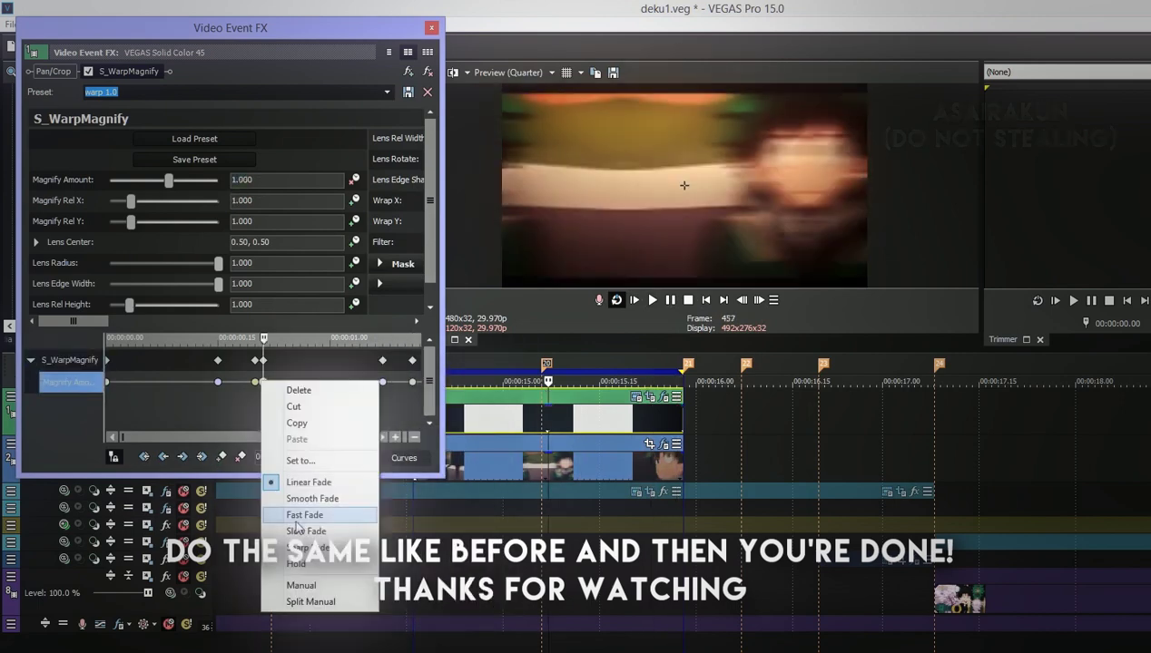
left_click(305, 514)
right_click(413, 383)
left_click(450, 533)
left_click(651, 301)
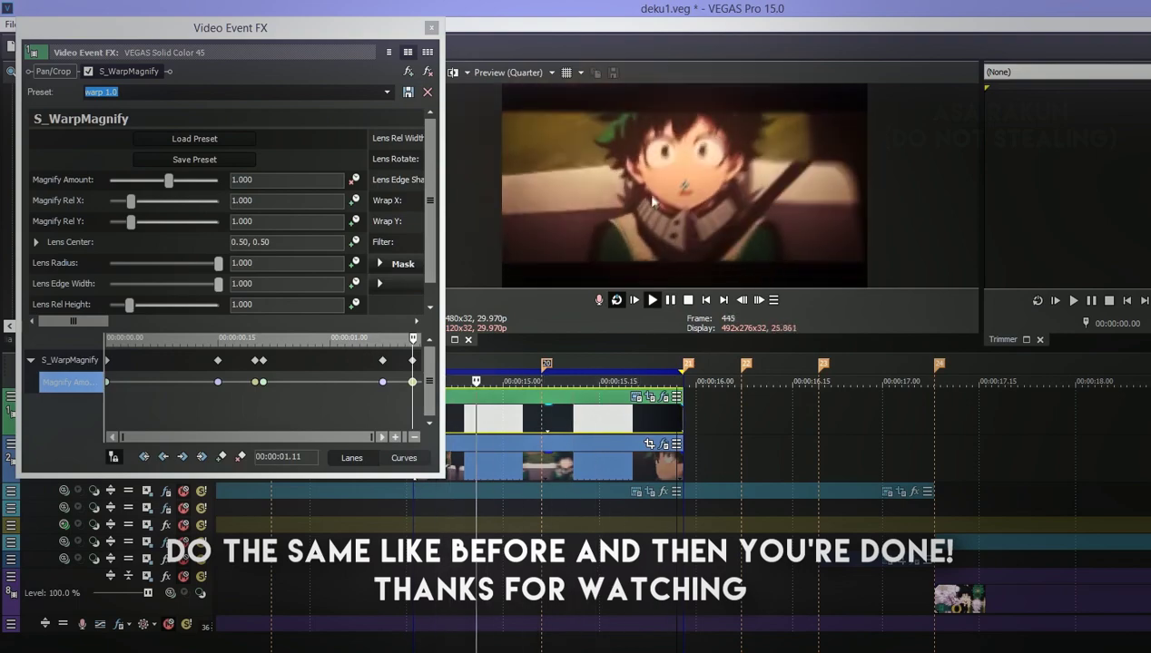